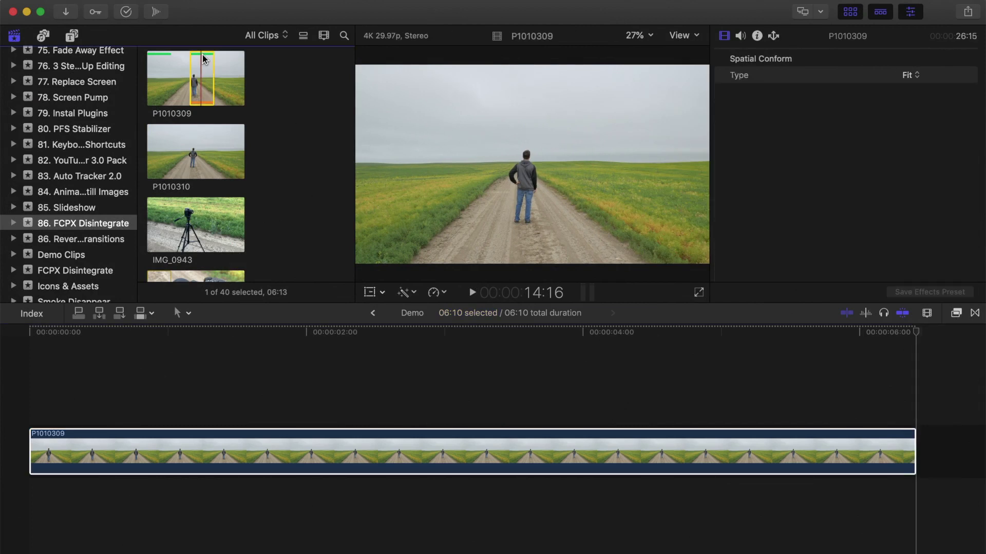
# - Split the P1010309 clip in the timeline at 2:19
pyautogui.click(277, 378)
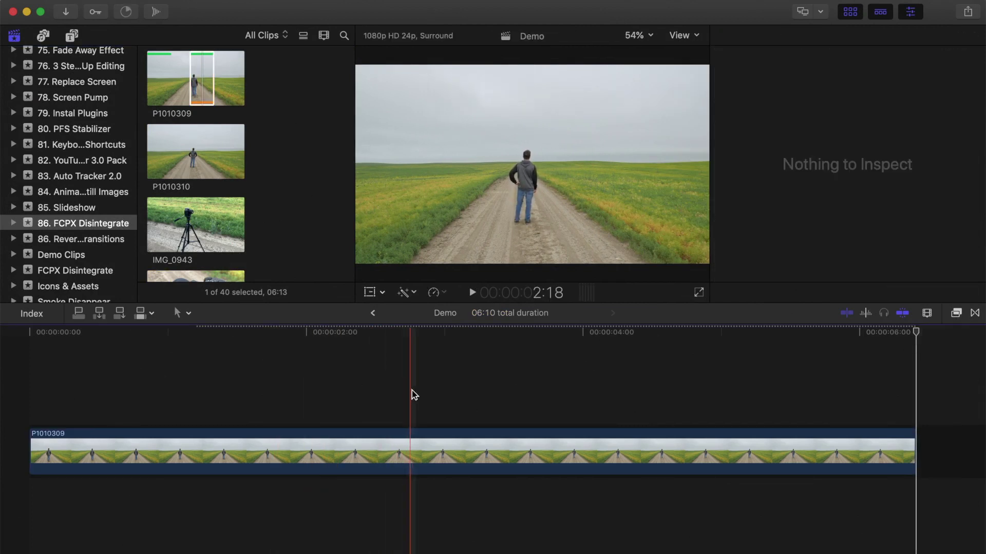
pyautogui.click(416, 442)
pyautogui.press('super+b')
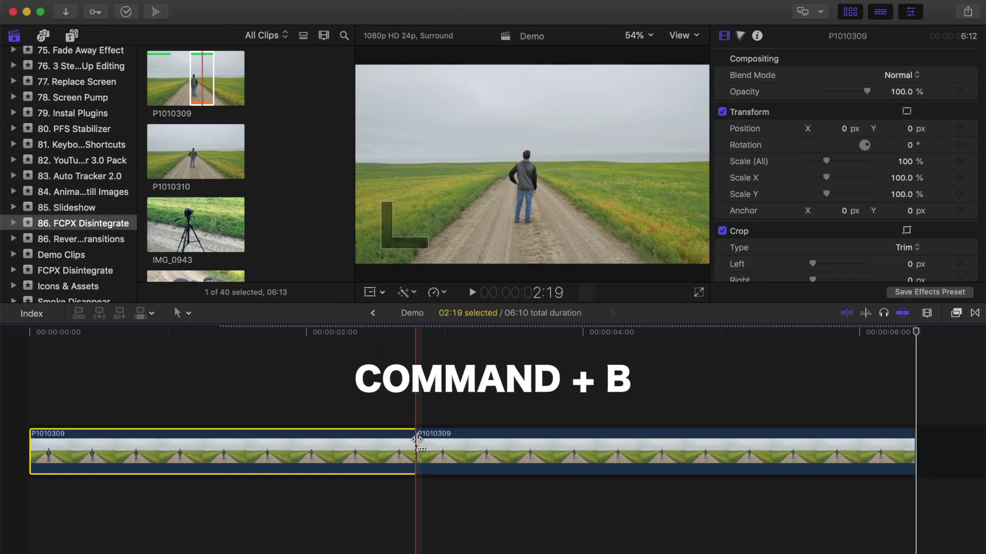
# - Apply the Draw Mask effect from the Masks category to the second segment of the P1010309 clip
pyautogui.click(956, 315)
pyautogui.scroll(-5, 755, 415)
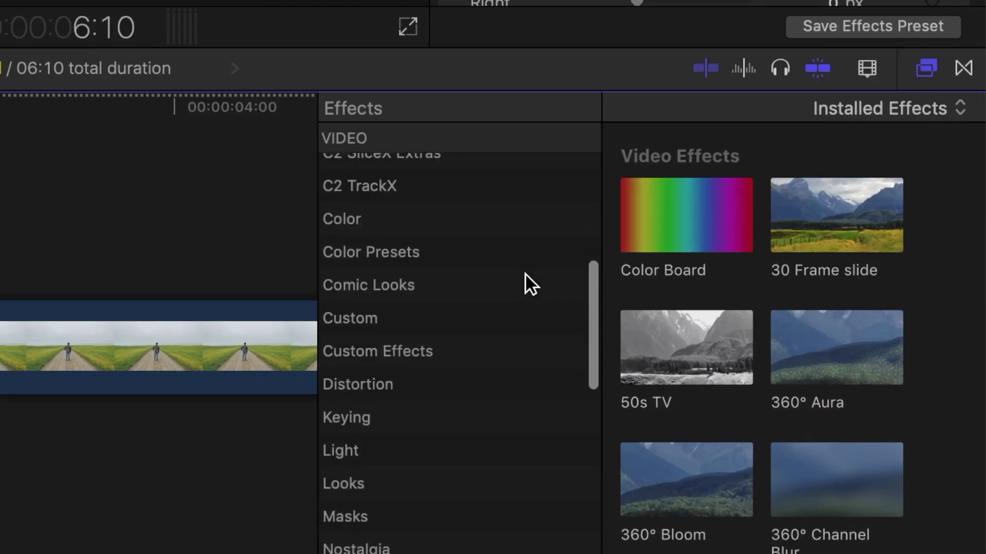
pyautogui.scroll(-5, 525, 277)
pyautogui.click(431, 339)
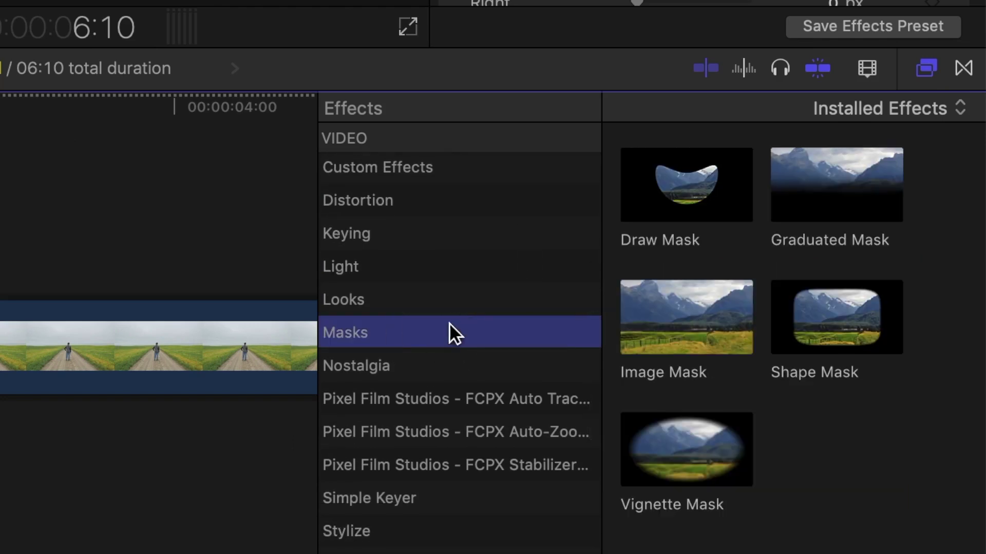
pyautogui.moveTo(682, 173); pyautogui.dragTo(70, 346)
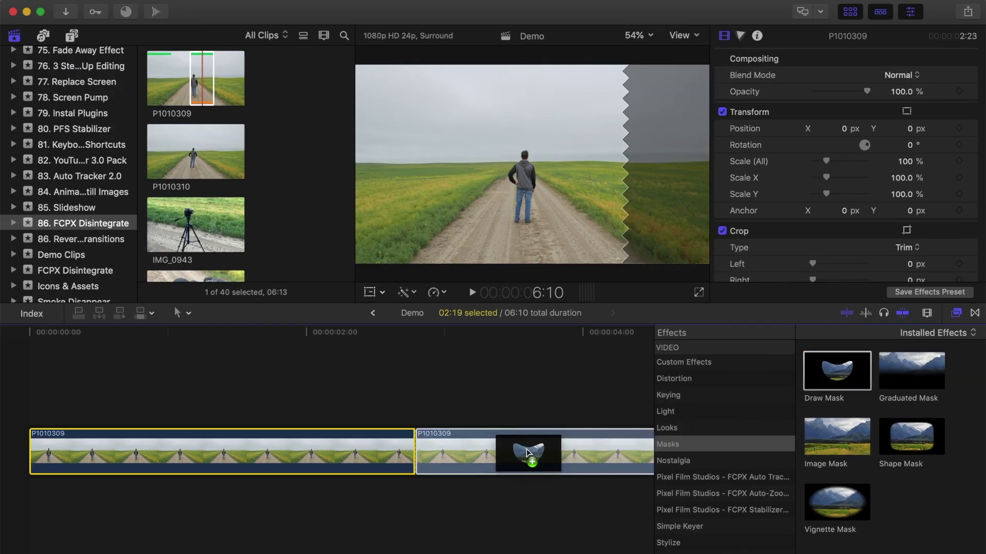
pyautogui.moveTo(527, 452); pyautogui.dragTo(552, 450)
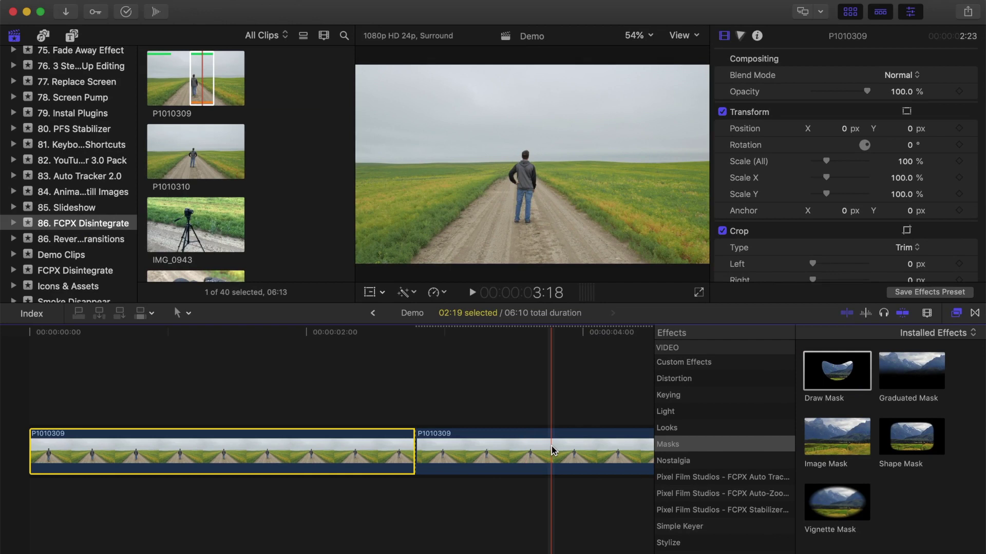
# - At 2:19 with the viewer at 150%, plot mask points around the man's bent arm, shoulders, head and other arm down to the hand
pyautogui.click(416, 451)
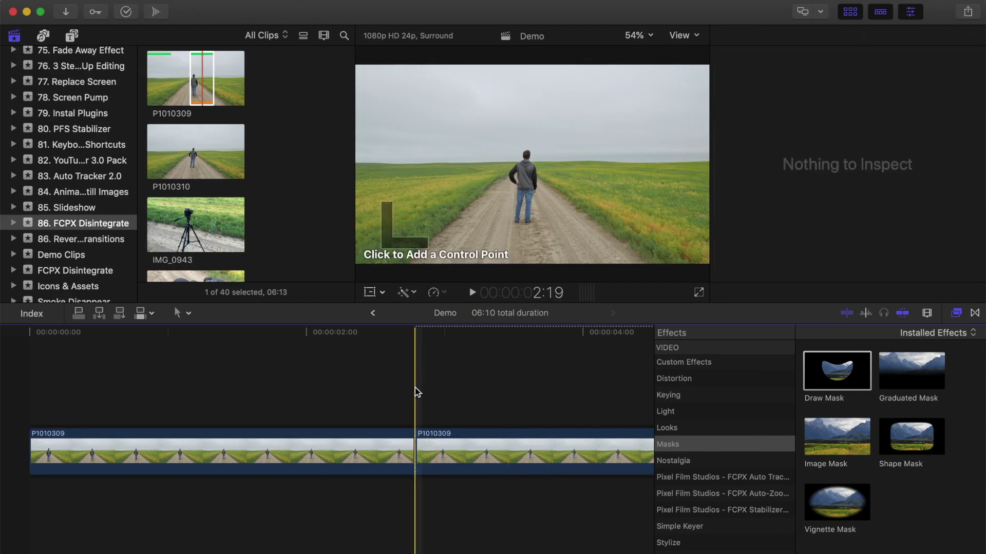
pyautogui.click(456, 441)
pyautogui.click(637, 35)
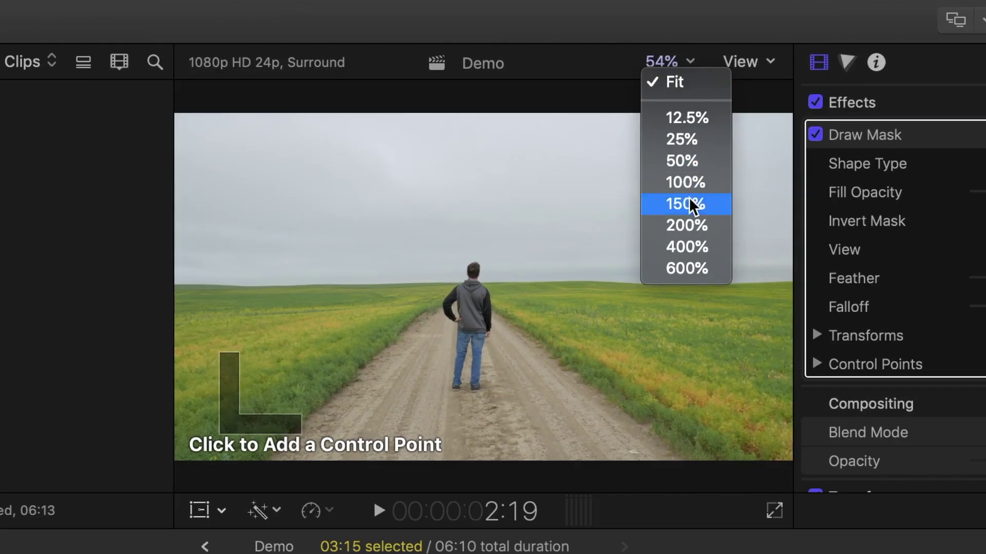
pyautogui.click(692, 204)
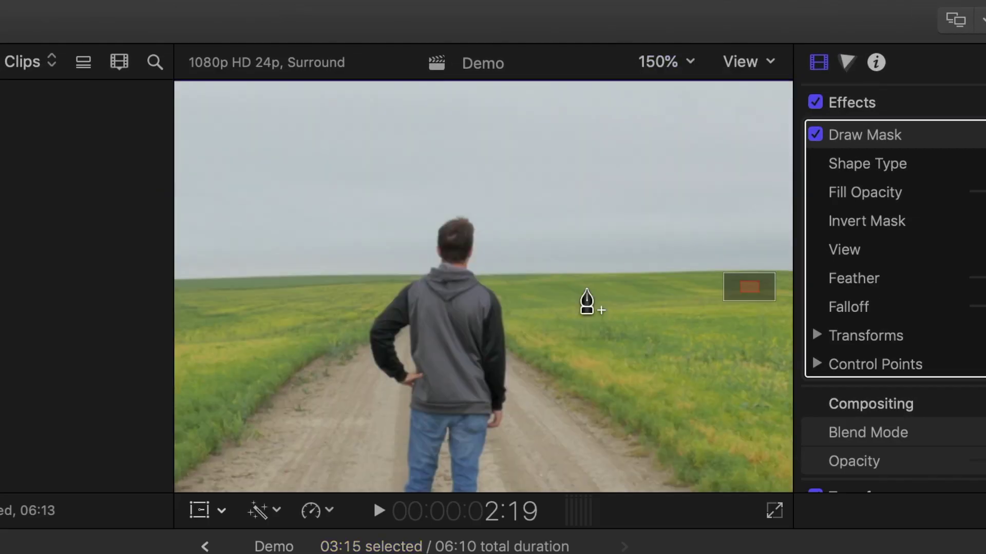
pyautogui.click(398, 391)
pyautogui.click(380, 375)
pyautogui.click(367, 354)
pyautogui.click(360, 327)
pyautogui.click(378, 305)
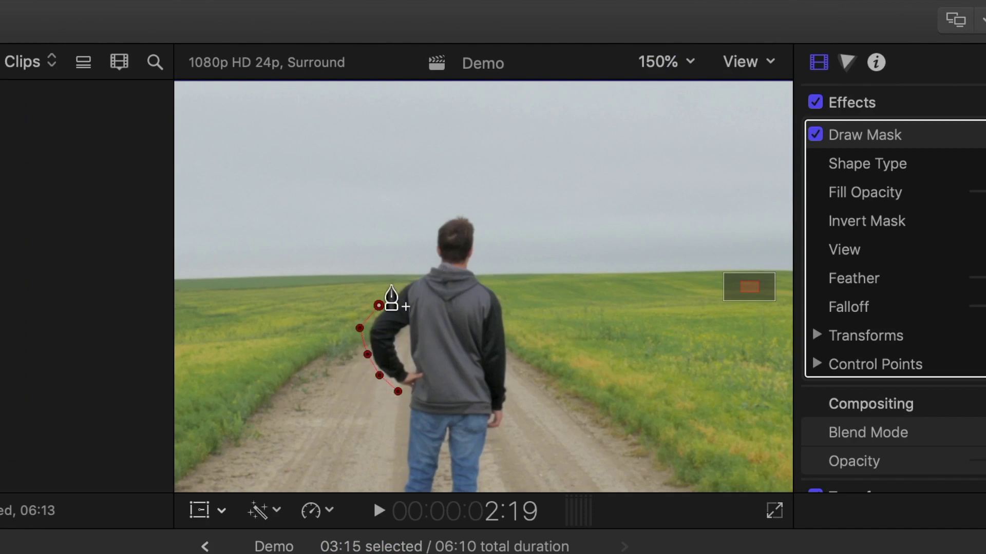
pyautogui.click(401, 281)
pyautogui.click(430, 254)
pyautogui.click(456, 208)
pyautogui.click(482, 268)
pyautogui.click(509, 306)
pyautogui.click(514, 367)
pyautogui.click(508, 413)
pyautogui.click(492, 436)
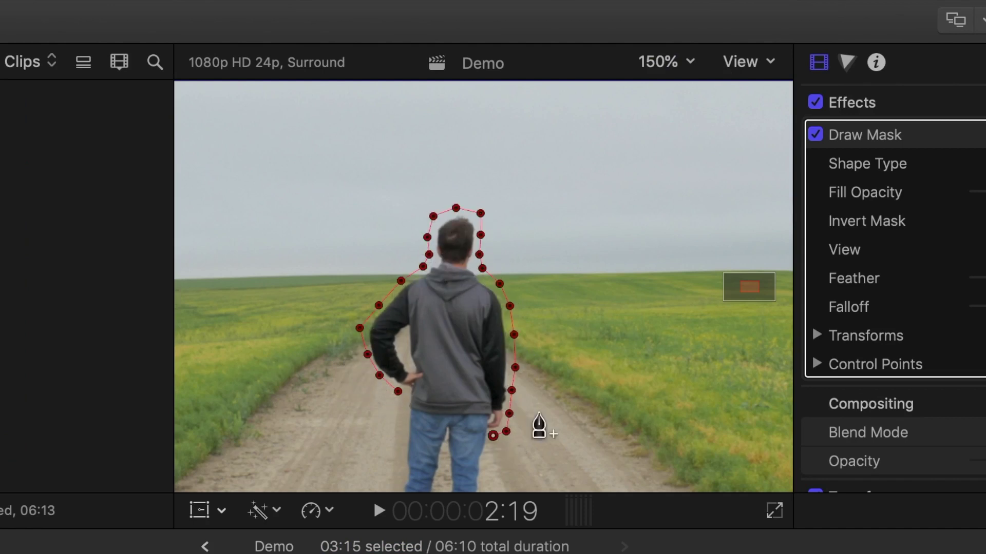
# - Continue the mask points down one leg, beneath the feet and up the other leg, and close the mask at its starting point
pyautogui.scroll(-5, 539, 426)
pyautogui.click(479, 252)
pyautogui.click(476, 278)
pyautogui.click(473, 331)
pyautogui.click(486, 385)
pyautogui.click(401, 396)
pyautogui.click(357, 353)
pyautogui.click(384, 301)
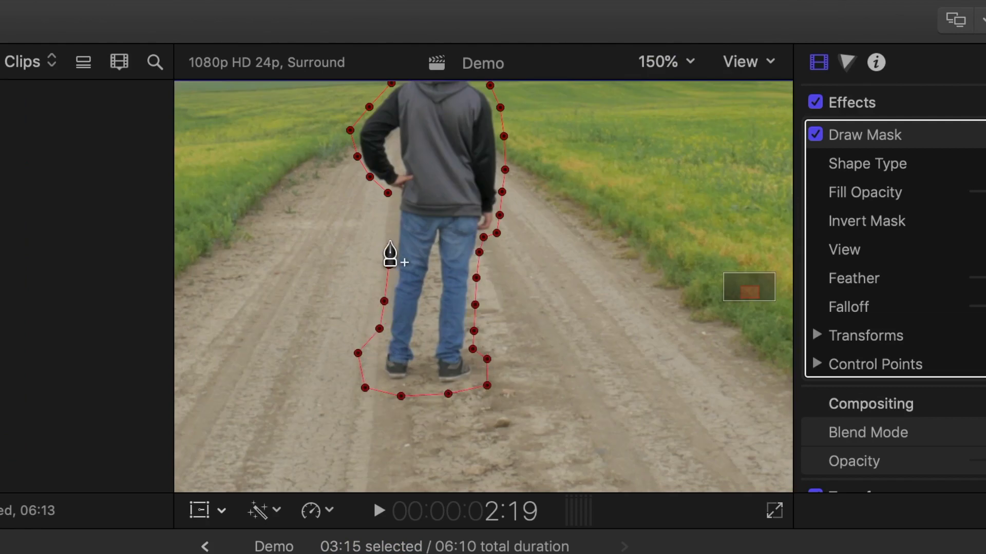
pyautogui.click(388, 194)
pyautogui.moveTo(744, 286); pyautogui.dragTo(746, 289)
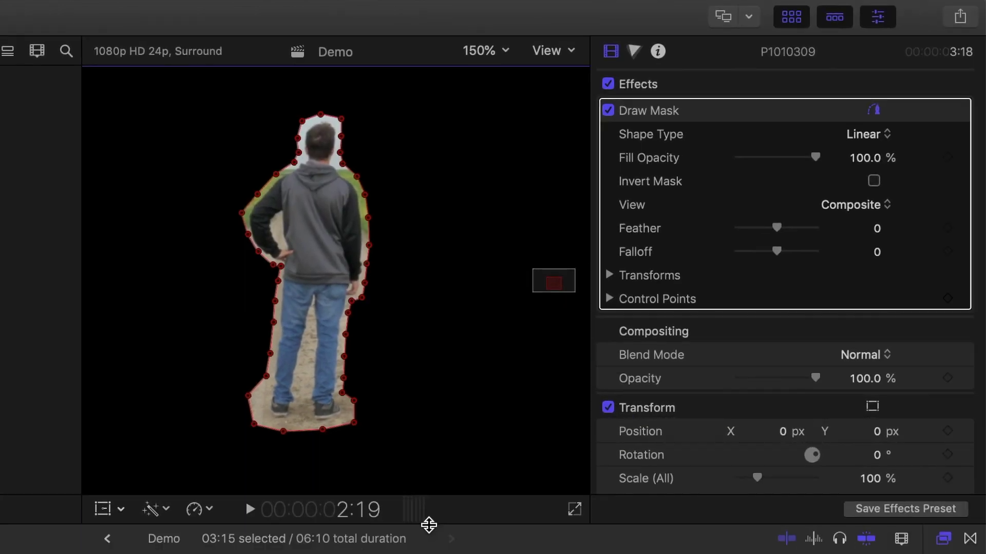
# - Keyframe the Draw Mask's Control Points at 2:19 and adjust the mask point beside the hand on the hip at 3:00
pyautogui.click(948, 300)
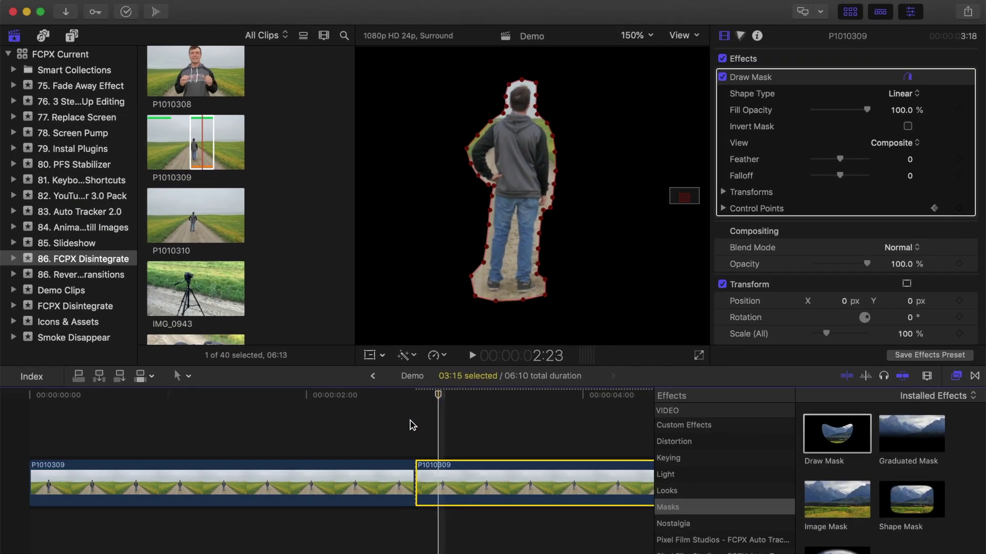
pyautogui.moveTo(376, 453); pyautogui.dragTo(409, 246)
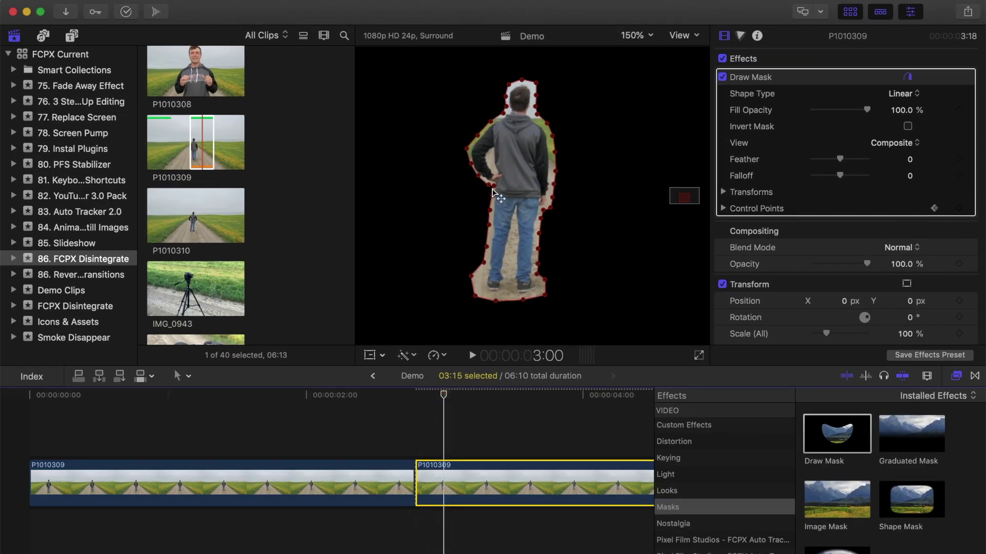
pyautogui.moveTo(494, 187); pyautogui.dragTo(492, 190)
# - Advance the clip frame by frame to 5:01 and reshape the mask points around the head and both arms to follow the man
pyautogui.press('Right')
pyautogui.press('Right')
pyautogui.press('Right')
pyautogui.press('Right')
pyautogui.press('Right')
pyautogui.press('Right')
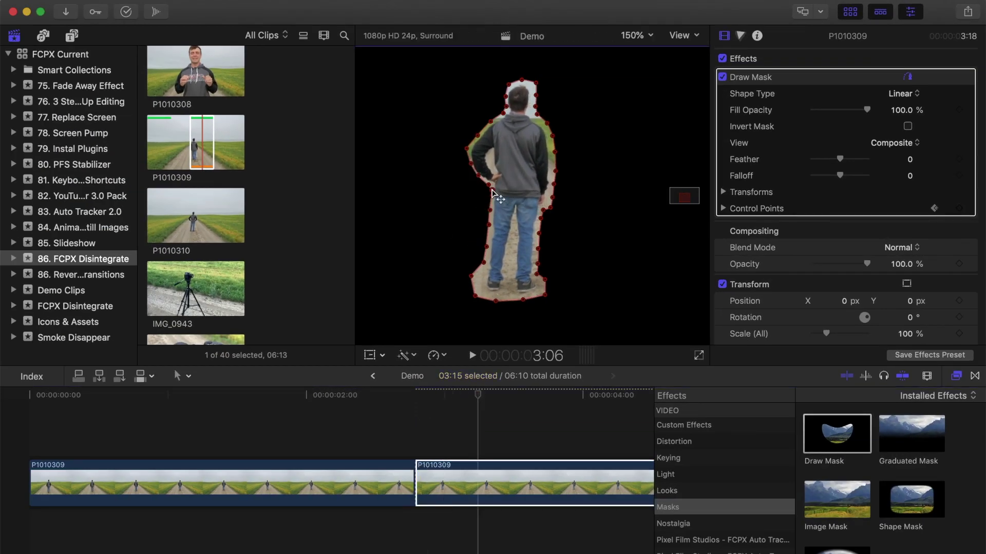
pyautogui.press('Right')
pyautogui.press('Right')
pyautogui.press('Right')
pyautogui.press('Right')
pyautogui.press('Right')
pyautogui.press('Right')
pyautogui.press('Right')
pyautogui.press('Right')
pyautogui.press('Right')
pyautogui.press('Right')
pyautogui.press('Right')
pyautogui.press('Right')
pyautogui.press('Right')
pyautogui.press('Right')
pyautogui.press('Right')
pyautogui.press('Right')
pyautogui.press('Right')
pyautogui.press('Right')
pyautogui.press('Right')
pyautogui.press('Right')
pyautogui.moveTo(506, 98); pyautogui.dragTo(534, 99)
pyautogui.moveTo(553, 152); pyautogui.dragTo(550, 164)
pyautogui.moveTo(552, 186); pyautogui.dragTo(551, 195)
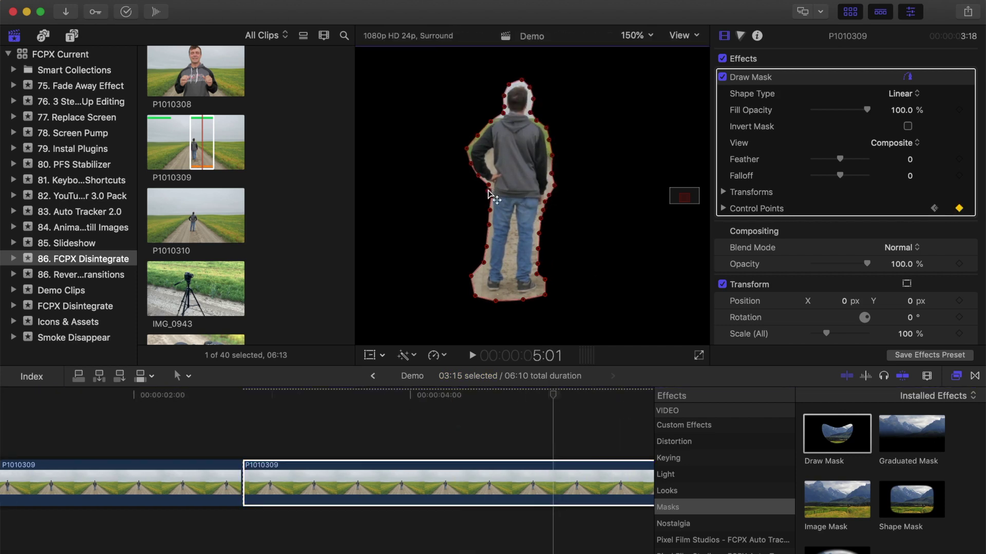
pyautogui.moveTo(489, 191); pyautogui.dragTo(468, 166)
# - Check the mask frame by frame up to 6:06 and return to the start of the masked segment at 2:19
pyautogui.press('Right')
pyautogui.press('Right')
pyautogui.press('Right')
pyautogui.press('Right')
pyautogui.press('Right')
pyautogui.press('Right')
pyautogui.press('Right')
pyautogui.press('Right')
pyautogui.press('Right')
pyautogui.press('Right')
pyautogui.press('Right')
pyautogui.press('Right')
pyautogui.press('Right')
pyautogui.press('Right')
pyautogui.press('Right')
pyautogui.press('Right')
pyautogui.press('Right')
pyautogui.press('Right')
pyautogui.press('Right')
pyautogui.press('Right')
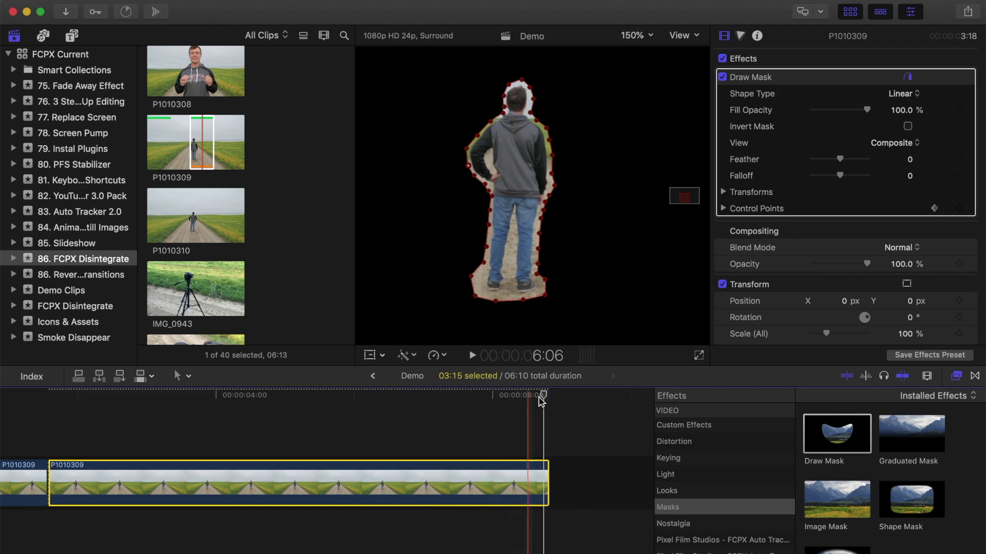
pyautogui.moveTo(543, 396); pyautogui.dragTo(56, 412)
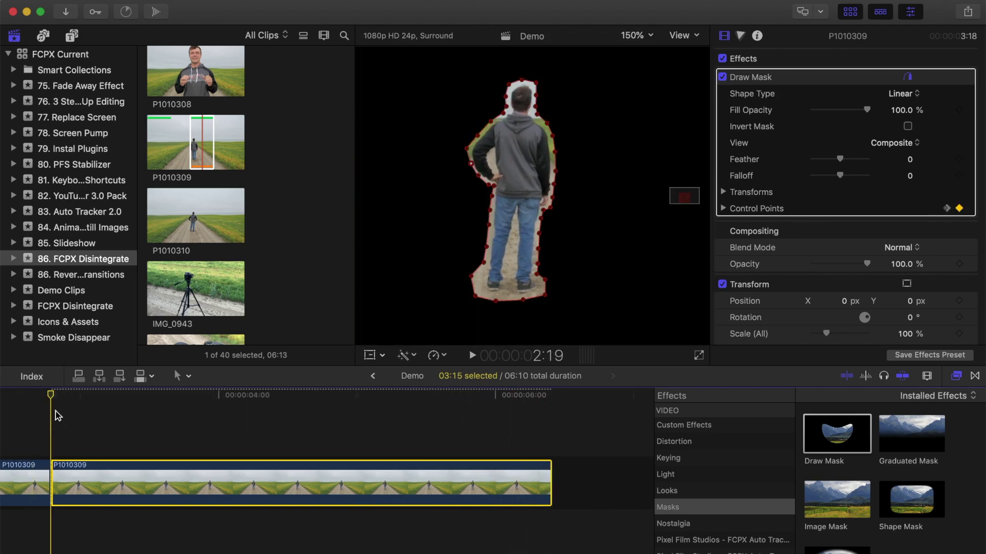
# - Show the titles in the Pixel Film Studios - FCPX Disintegrate category
pyautogui.click(71, 36)
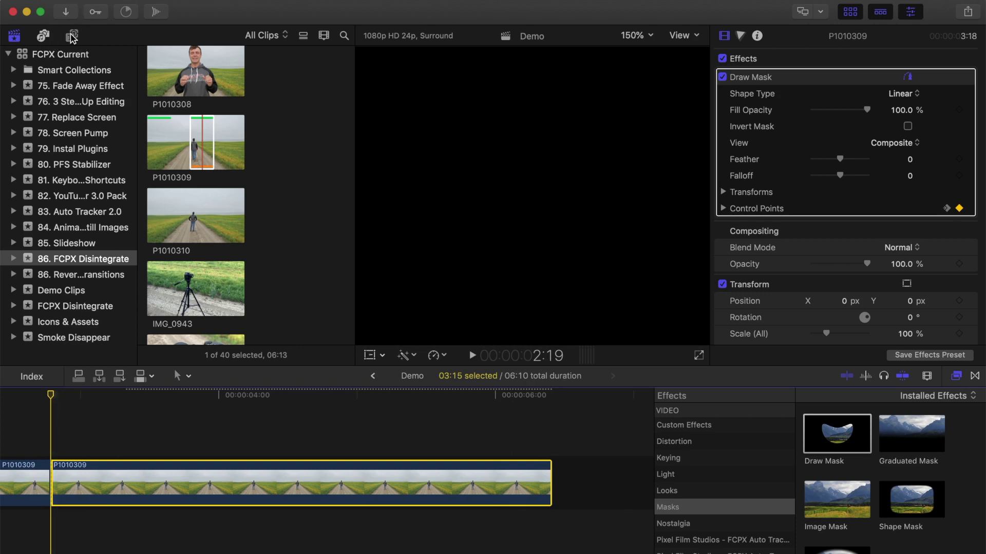
pyautogui.click(7, 54)
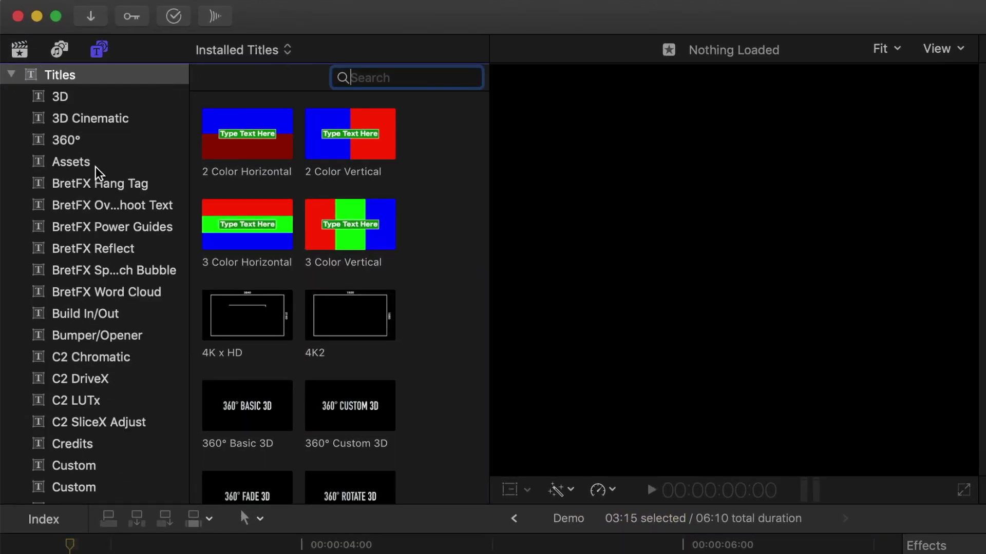
pyautogui.scroll(-10, 97, 173)
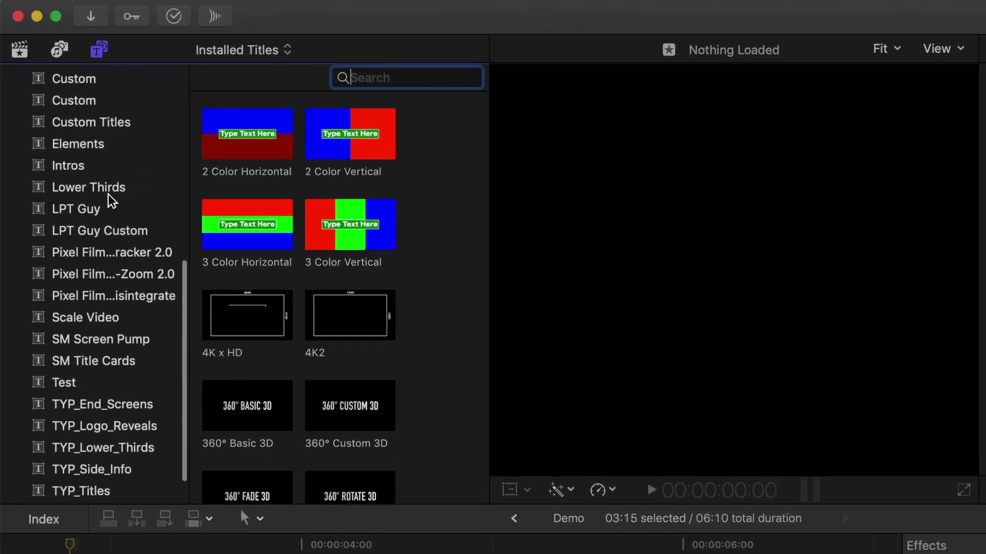
pyautogui.click(118, 299)
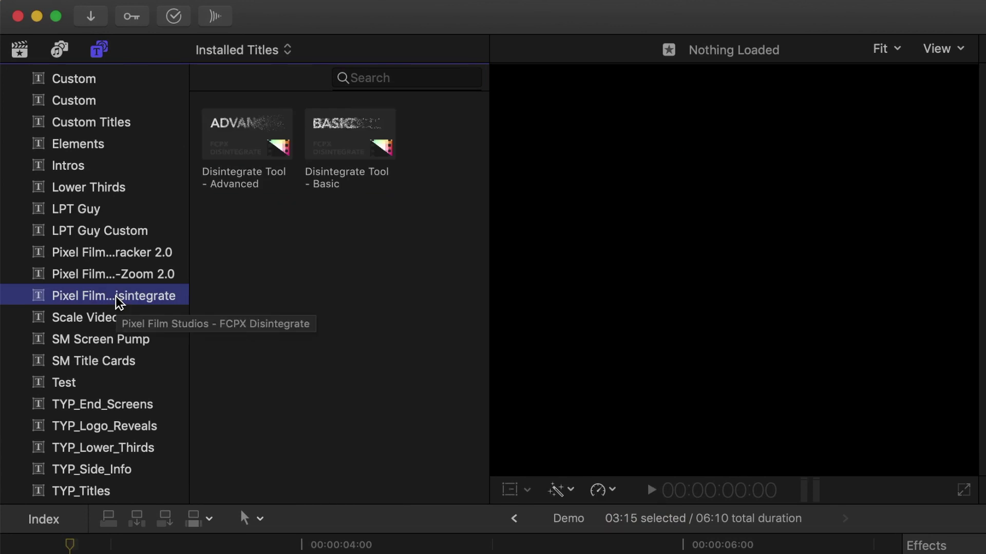
# - Place the Disintegrate Tool - Basic title above the masked segment from 2:19 and trim its end to match the clip's end
pyautogui.click(346, 124)
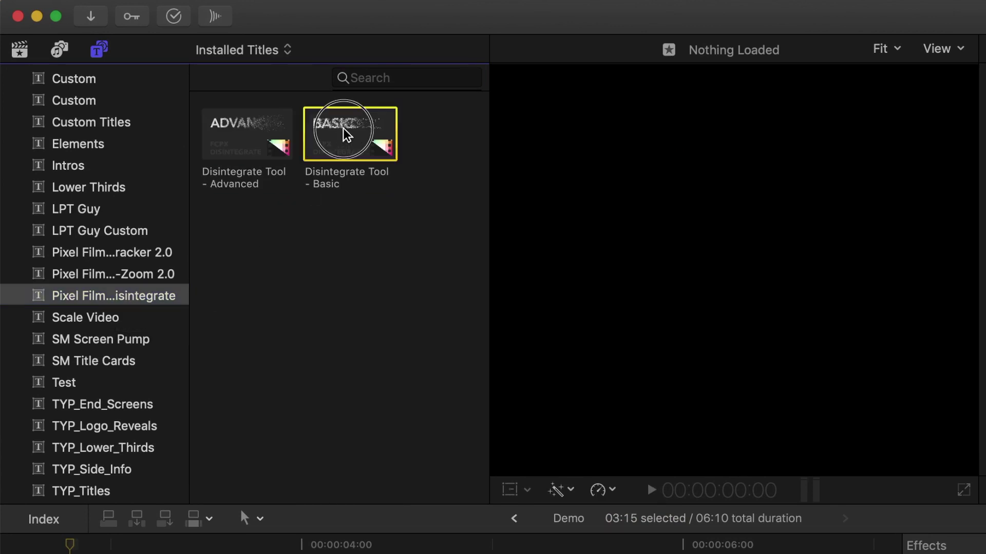
pyautogui.click(239, 146)
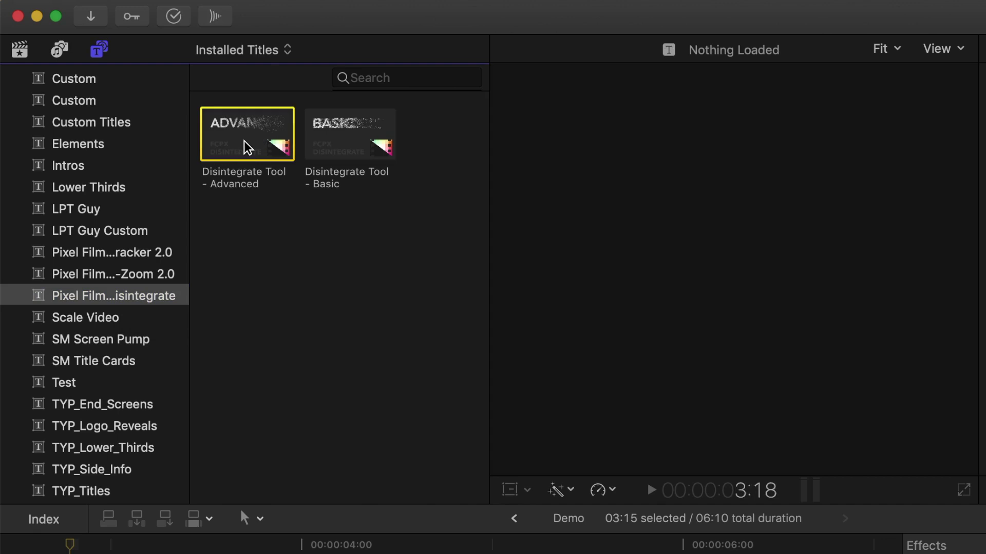
pyautogui.moveTo(349, 137); pyautogui.dragTo(112, 553)
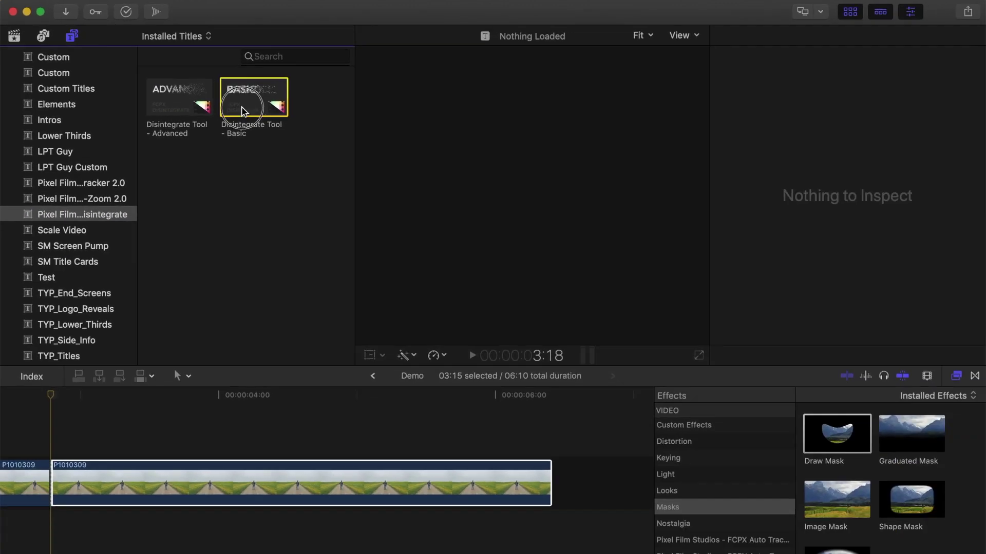
pyautogui.moveTo(80, 404); pyautogui.dragTo(60, 432)
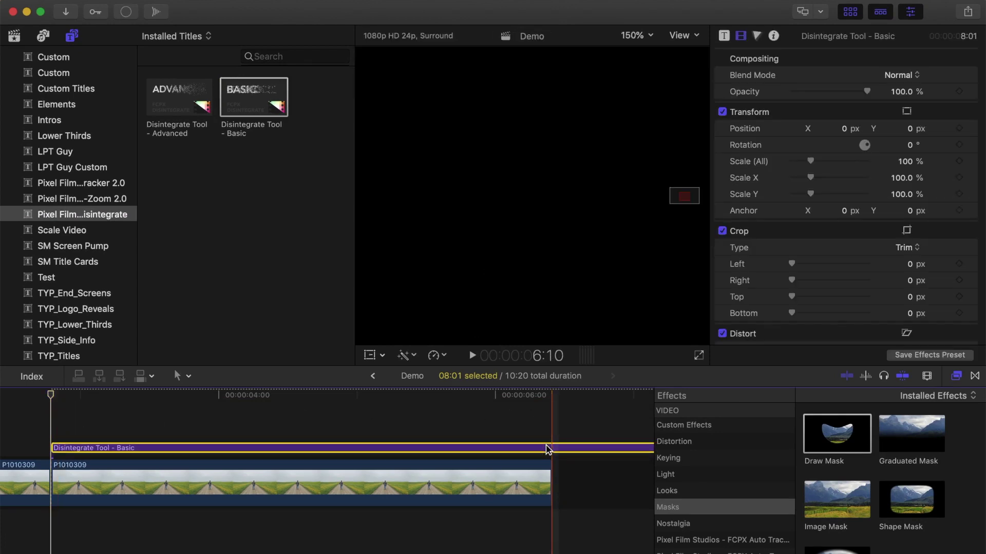
pyautogui.hotkey('alt', ']')
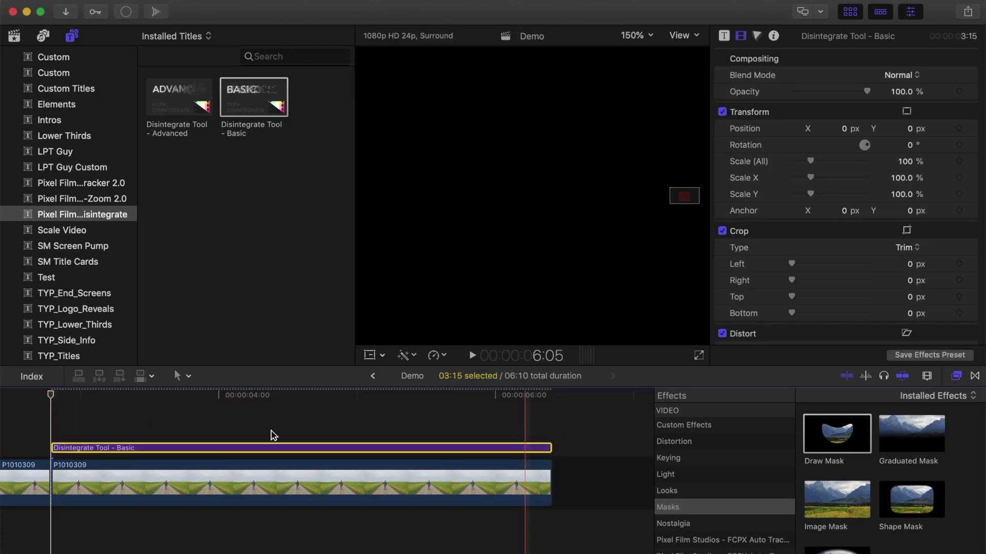
# - Play the disintegration effect from the start of the masked segment, return to 2:19 and fit the whole frame in the viewer
pyautogui.press('space')
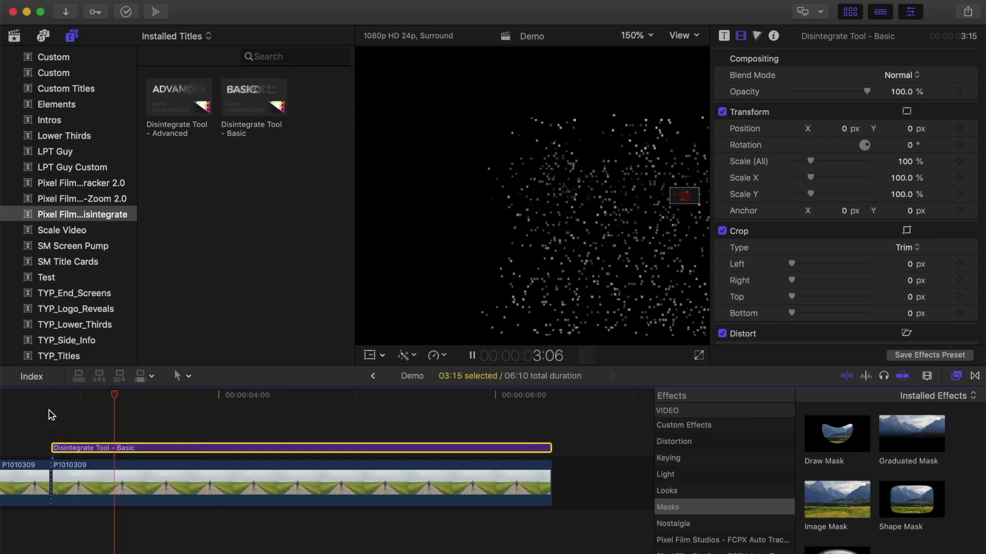
pyautogui.press('space')
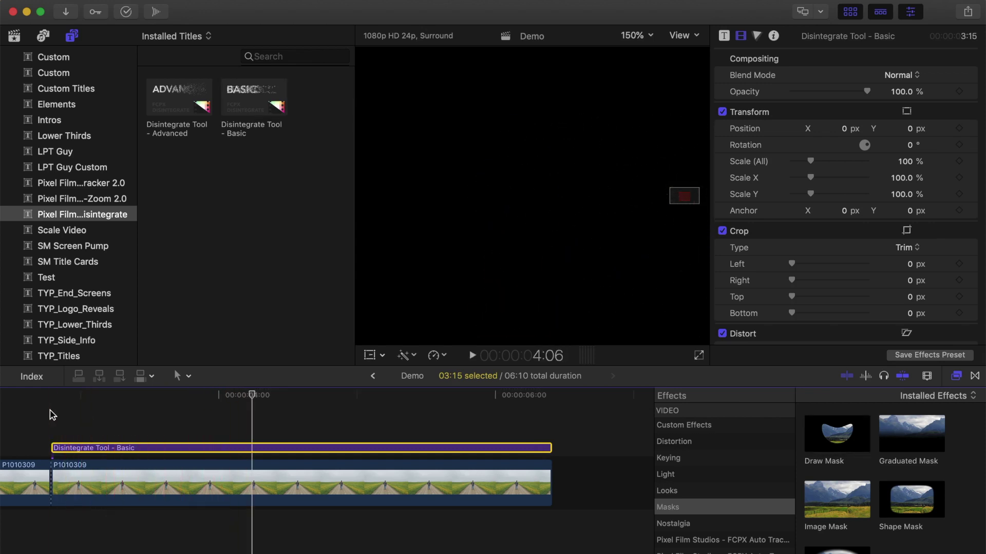
pyautogui.click(51, 415)
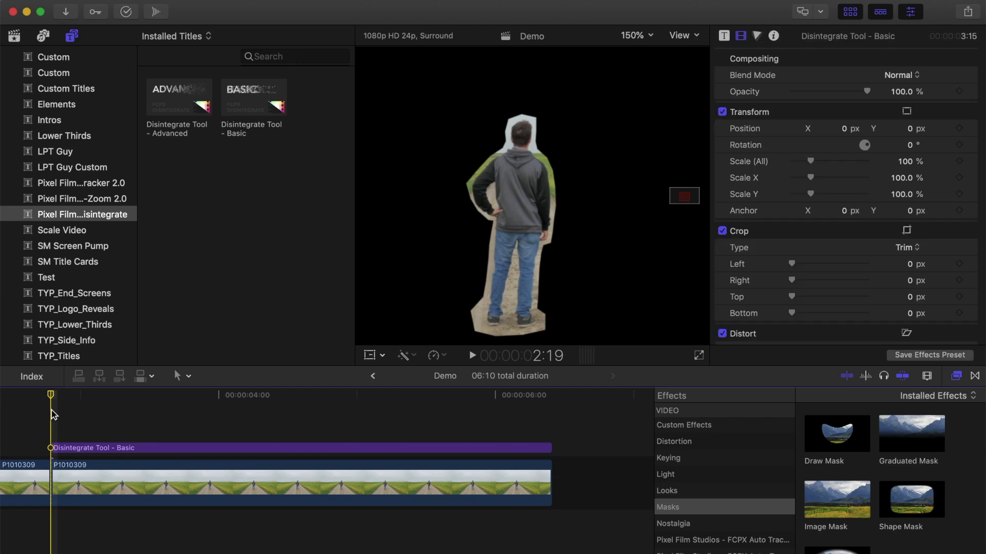
pyautogui.click(649, 35)
pyautogui.click(654, 49)
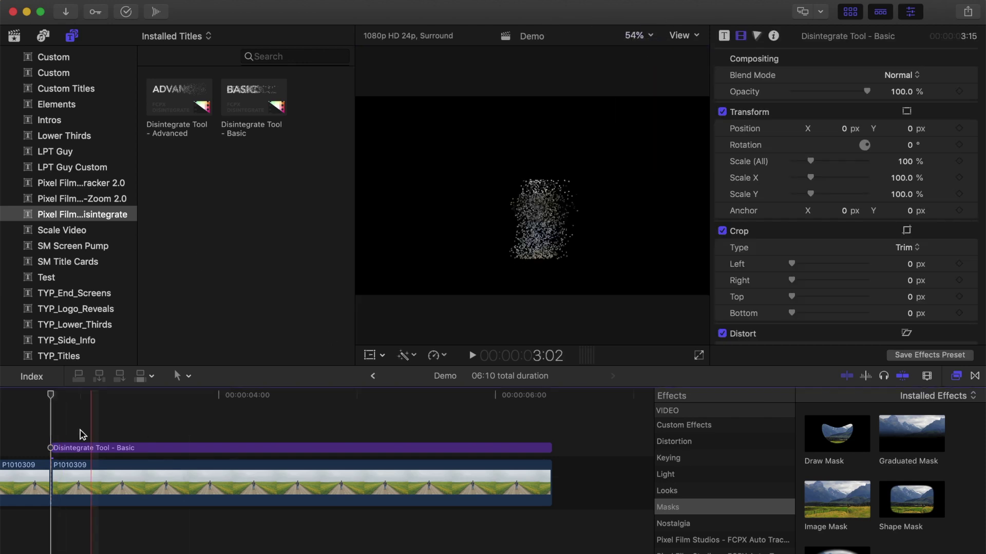
# - Show the frame at 3:01 at 150% and open the published parameters of the Disintegrate Tool - Basic title
pyautogui.moveTo(51, 396); pyautogui.dragTo(87, 409)
pyautogui.click(653, 40)
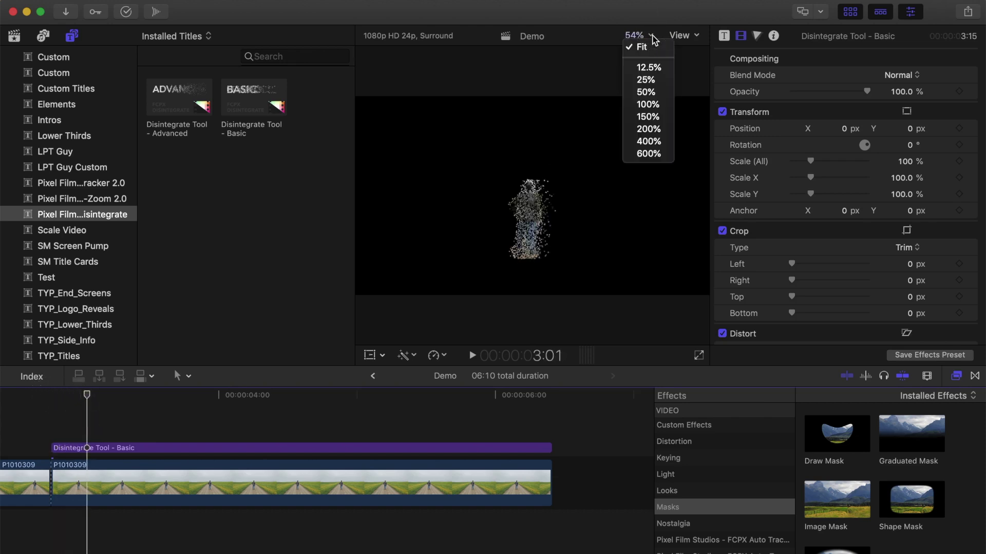
pyautogui.click(647, 108)
pyautogui.click(683, 204)
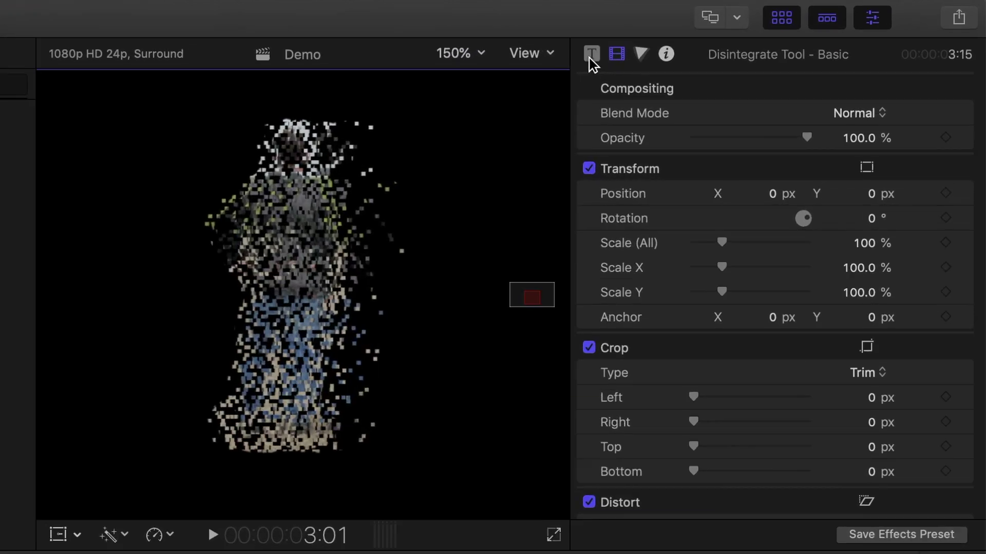
pyautogui.click(722, 33)
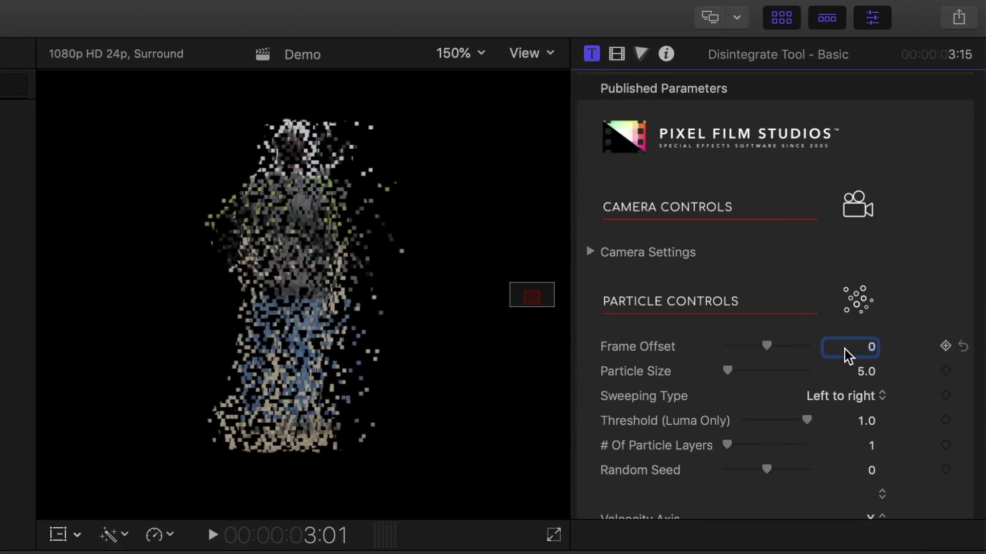
# - Set the title's Particle Size to 4, check the opening frames from 2:22 to 3:03, and return to 3:01
pyautogui.click(868, 374)
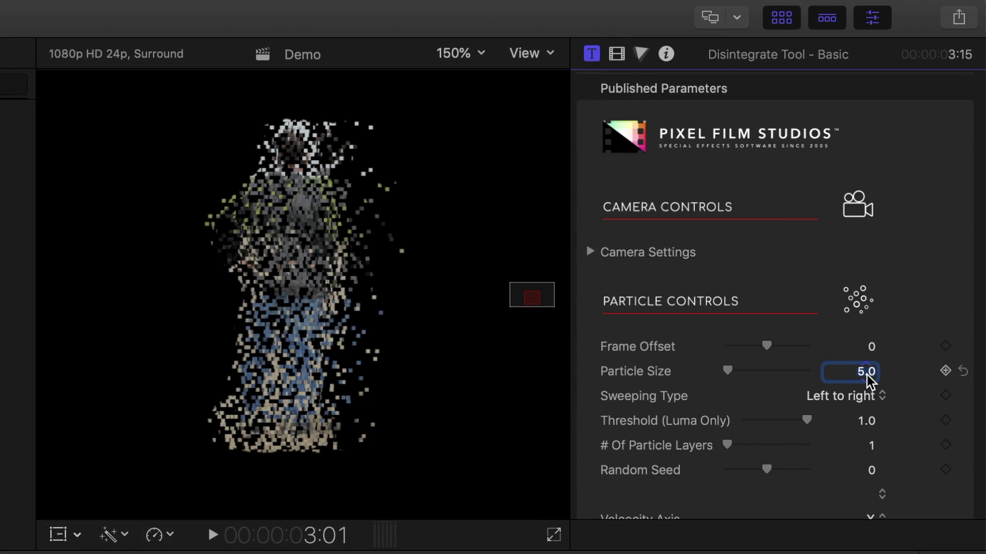
pyautogui.write('4')
pyautogui.press('Return')
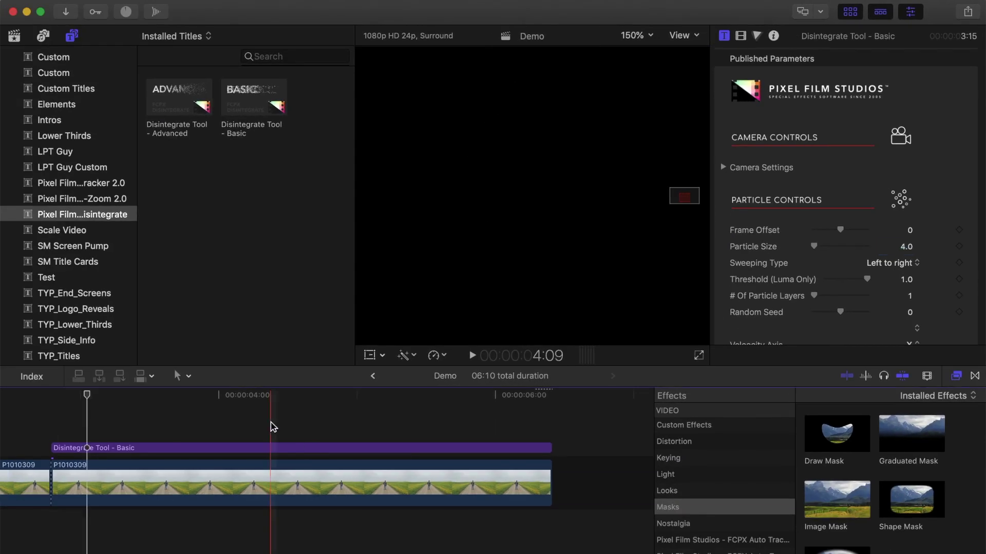
pyautogui.click(81, 422)
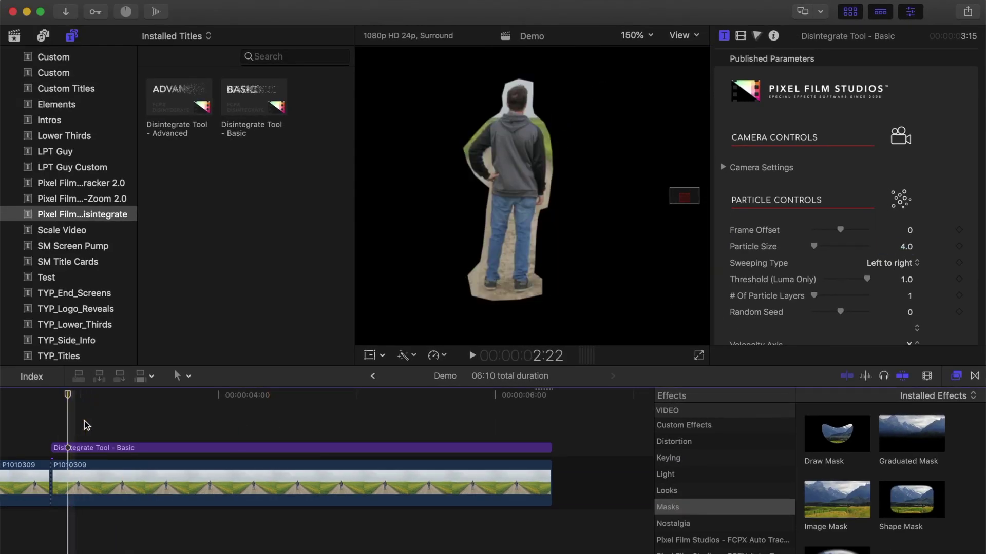
pyautogui.press('Right')
pyautogui.press('Right')
pyautogui.press('Right')
pyautogui.press('Right')
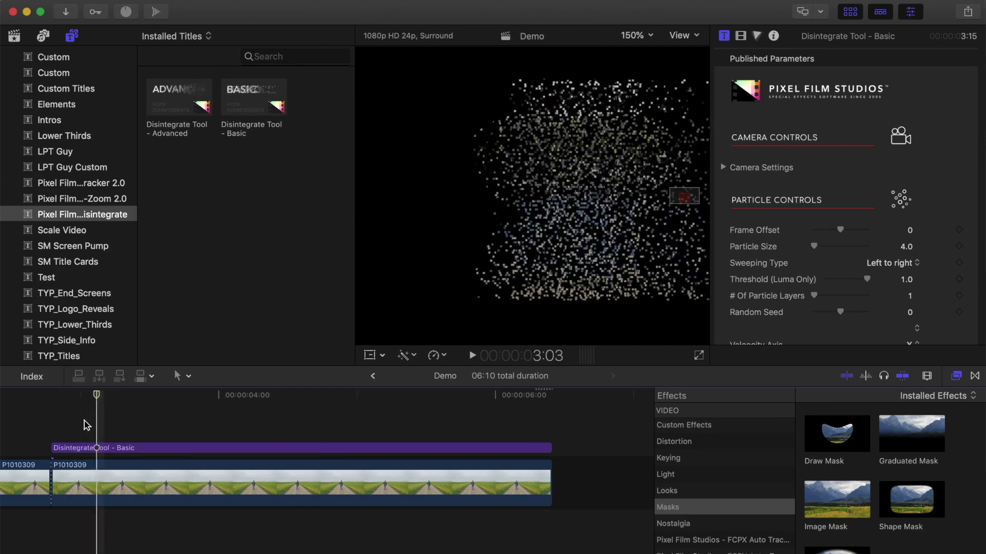
pyautogui.click(86, 425)
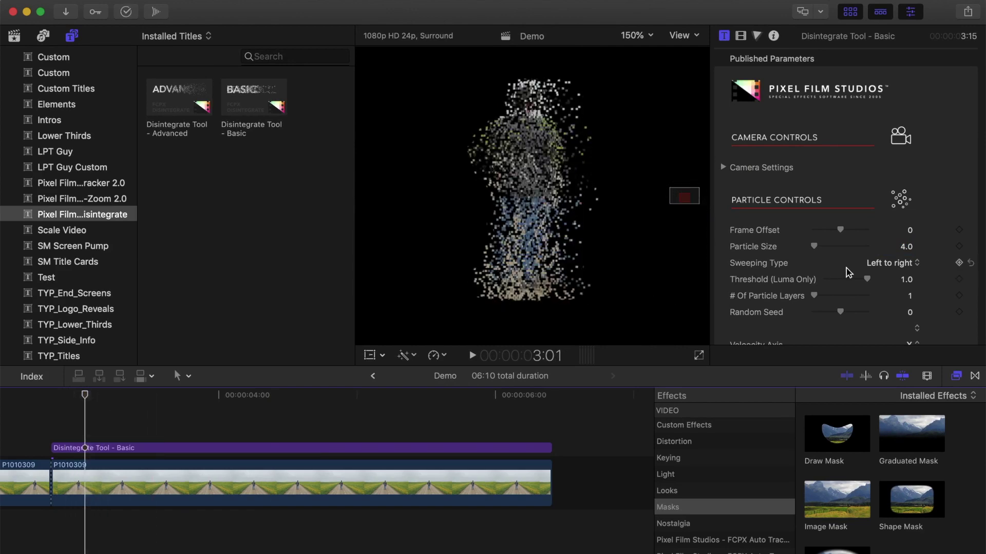
# - Set Sweeping Type to Top to bottom and # Of Particle Layers to 3
pyautogui.click(916, 265)
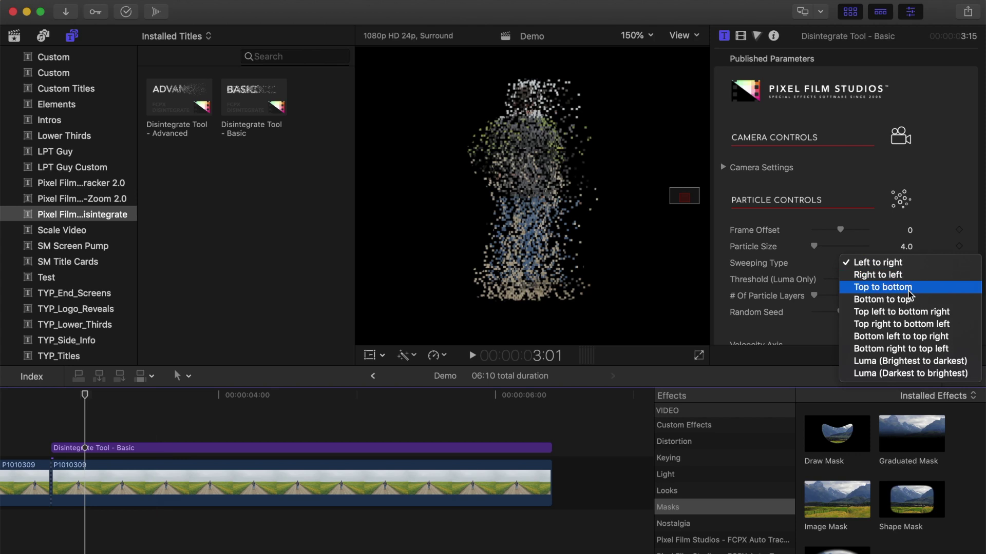
pyautogui.click(909, 287)
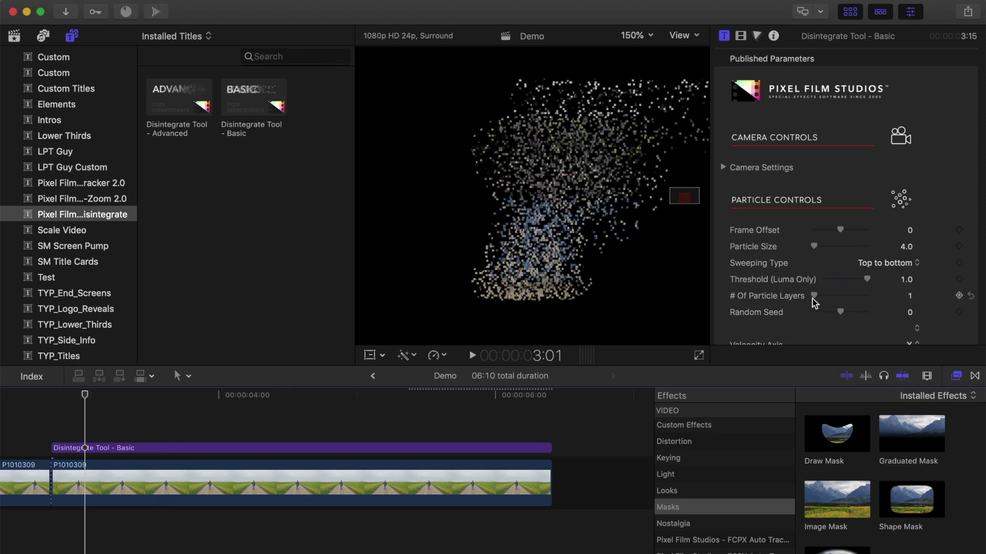
pyautogui.moveTo(812, 298); pyautogui.dragTo(864, 310)
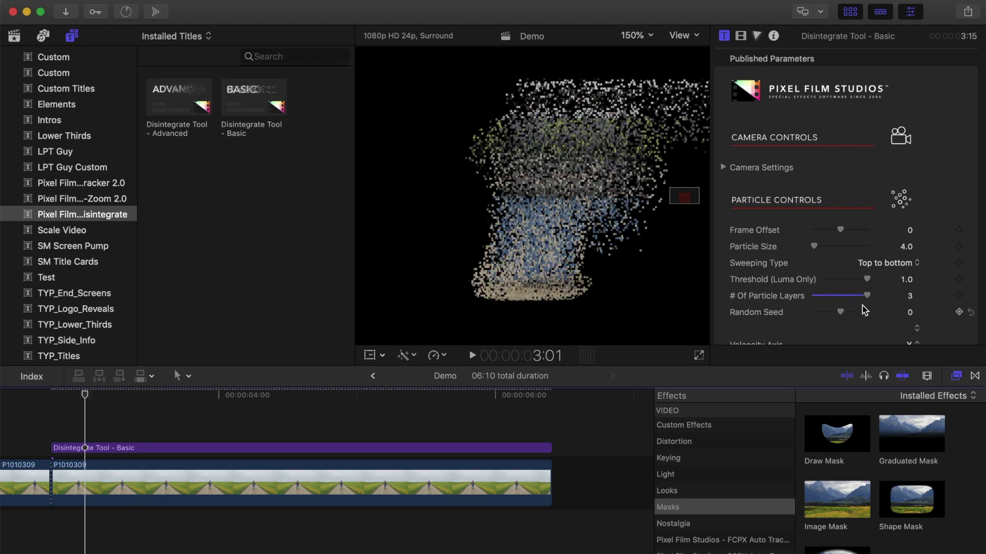
# - Try Y as the velocity axis and check the particle motion in the frames around 3:00
pyautogui.scroll(-6, 861, 306)
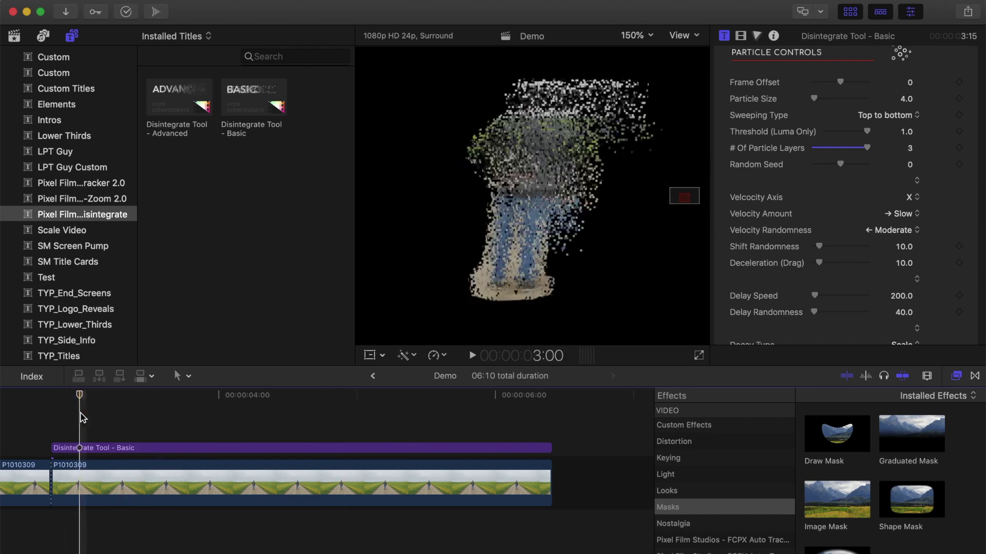
pyautogui.click(911, 197)
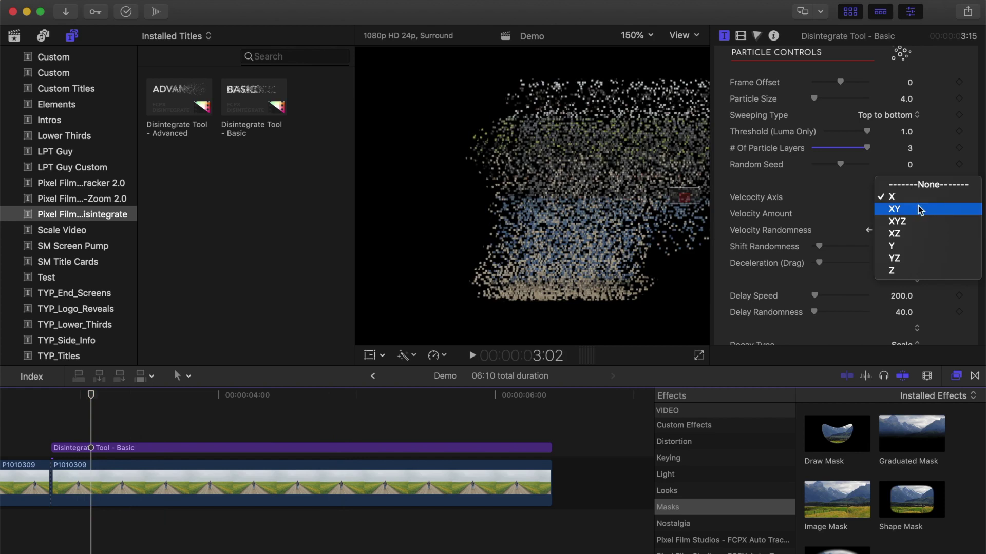
pyautogui.click(908, 247)
pyautogui.moveTo(67, 395); pyautogui.dragTo(97, 395)
pyautogui.press('Left')
pyautogui.press('Left')
pyautogui.press('Left')
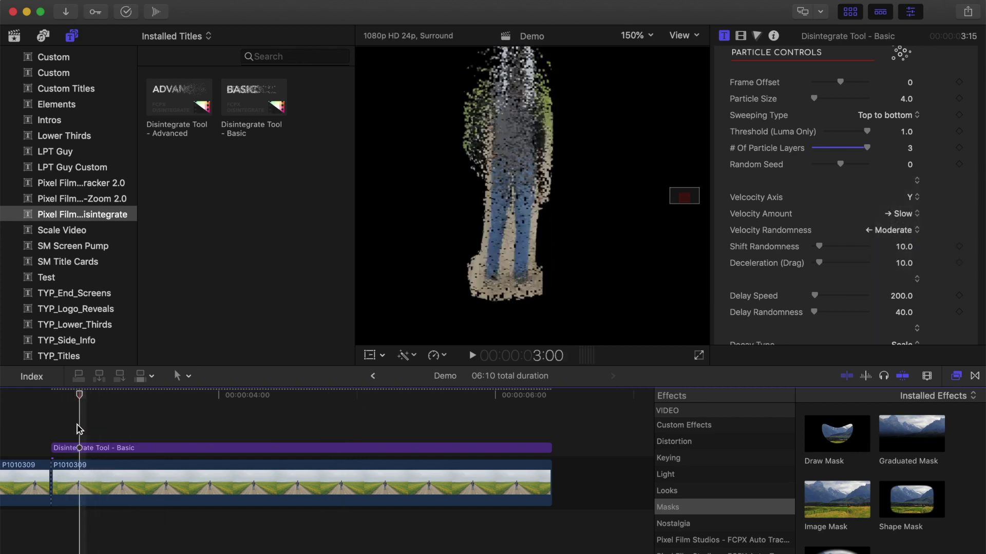
# - Try Z as the velocity axis, check the motion in the frames around 3:04, and restore the axis to X
pyautogui.click(912, 197)
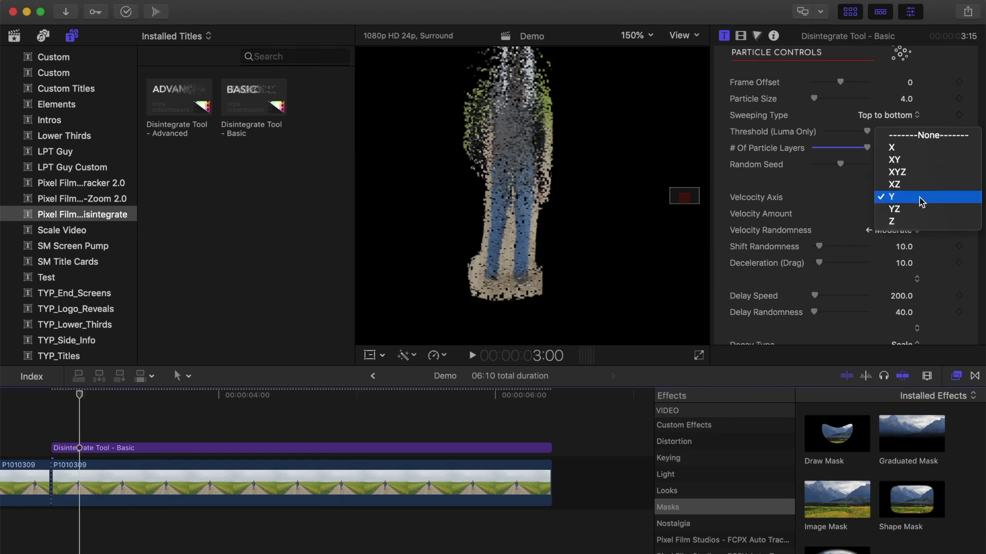
pyautogui.click(898, 221)
pyautogui.press('Right')
pyautogui.press('Right')
pyautogui.press('Right')
pyautogui.press('Right')
pyautogui.press('Right')
pyautogui.press('Right')
pyautogui.press('Right')
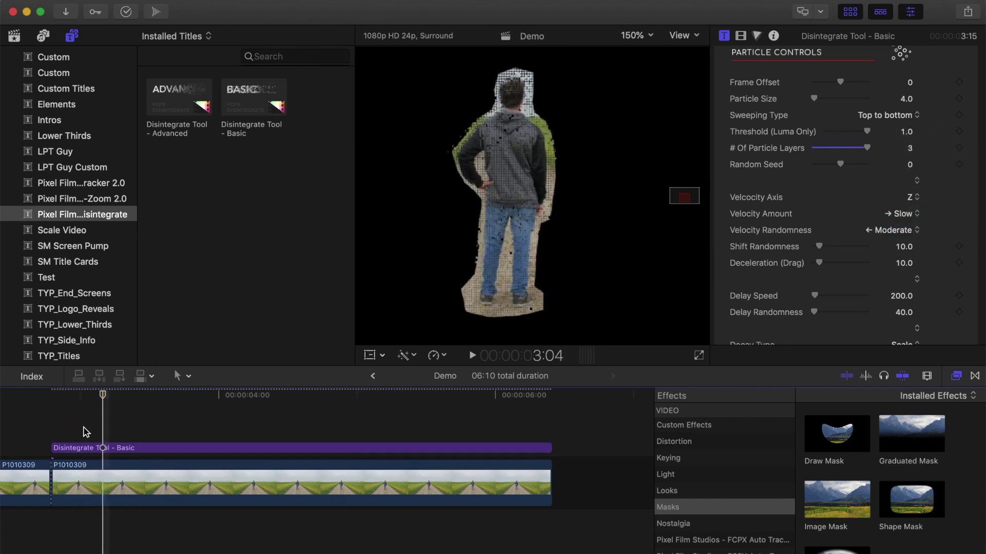
pyautogui.press('Right')
pyautogui.press('Right')
pyautogui.press('Left')
pyautogui.press('Left')
pyautogui.press('Left')
pyautogui.press('Left')
pyautogui.press('Left')
pyautogui.press('Left')
pyautogui.press('Left')
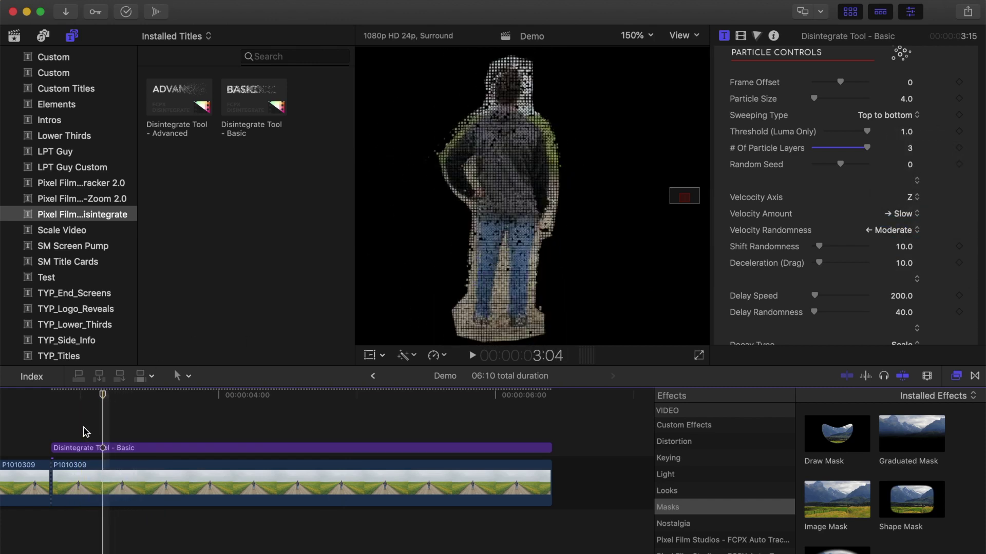
pyautogui.press('Left')
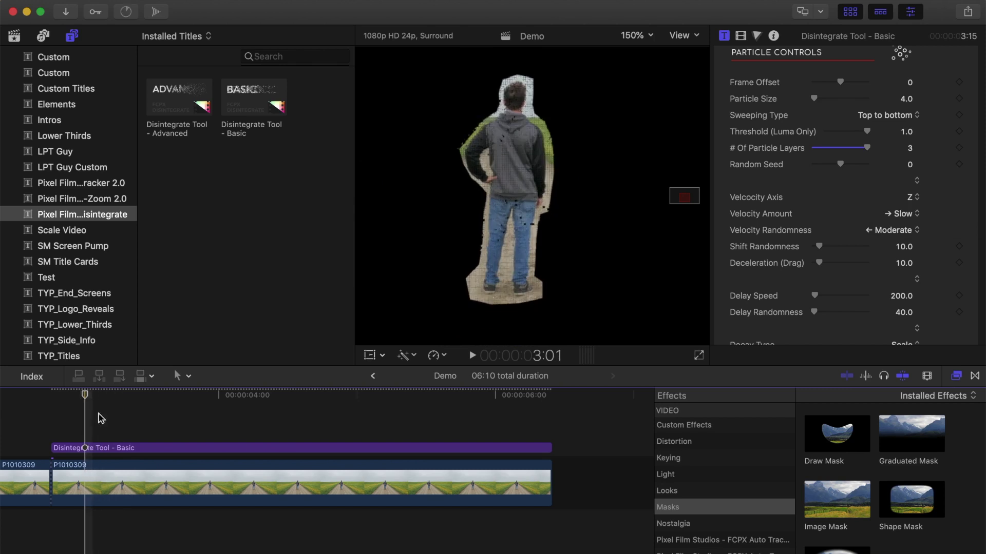
pyautogui.click(916, 202)
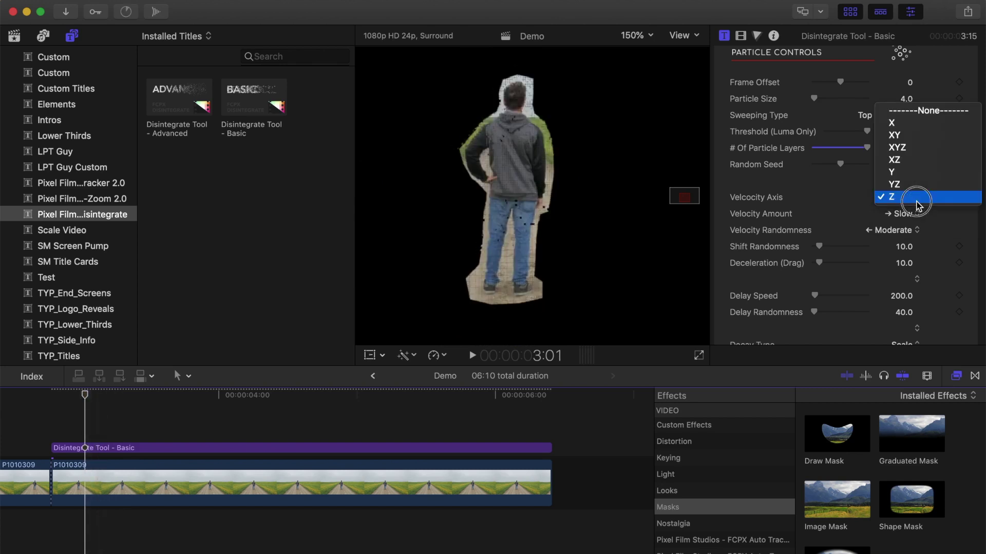
pyautogui.click(921, 124)
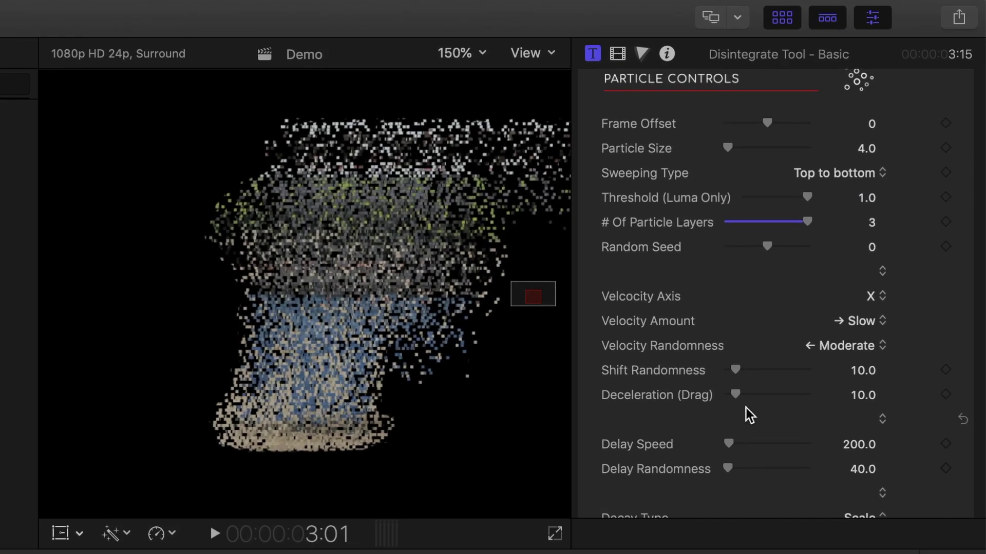
# - Set Deceleration (Drag) to 95.65, then play the effect and go back to the frame at 3:06
pyautogui.click(736, 396)
pyautogui.moveTo(736, 396); pyautogui.dragTo(805, 397)
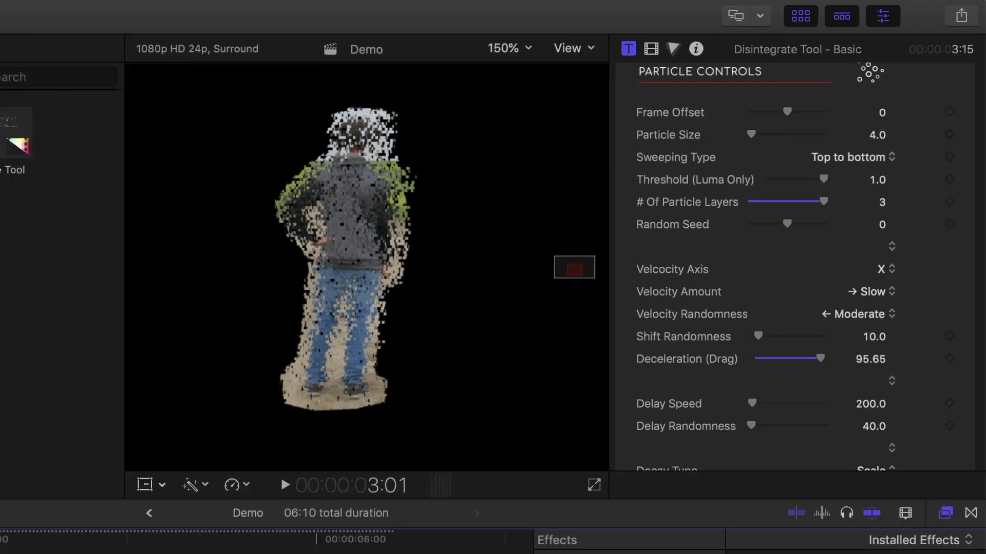
pyautogui.press('space')
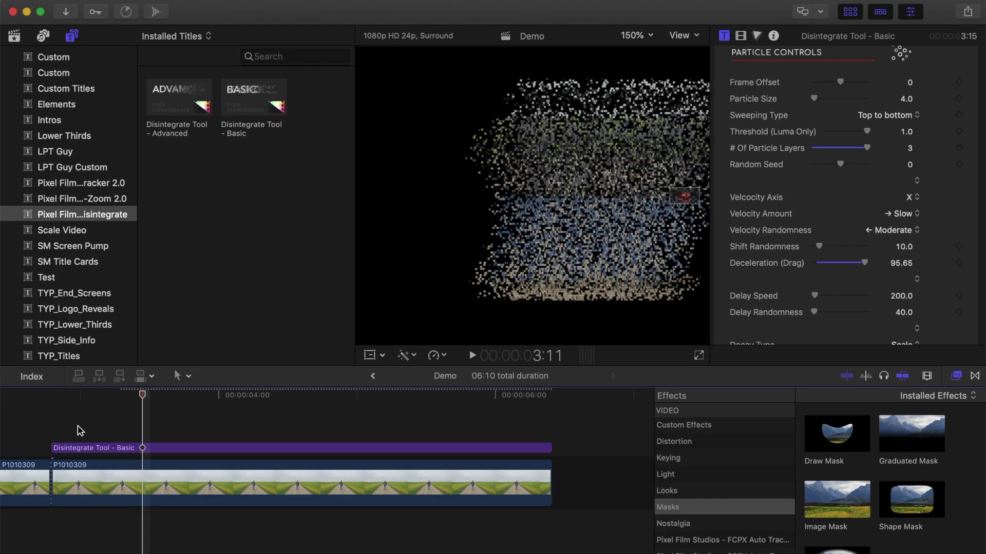
pyautogui.press('Left')
pyautogui.press('Left')
pyautogui.press('Left')
pyautogui.press('Left')
pyautogui.press('Left')
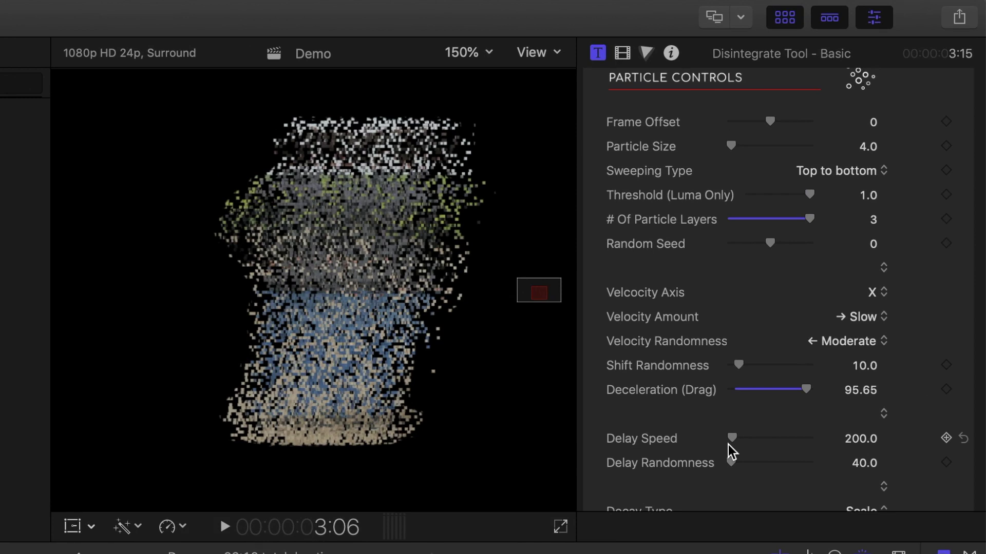
# - Set the title's Delay Speed to 30
pyautogui.click(857, 439)
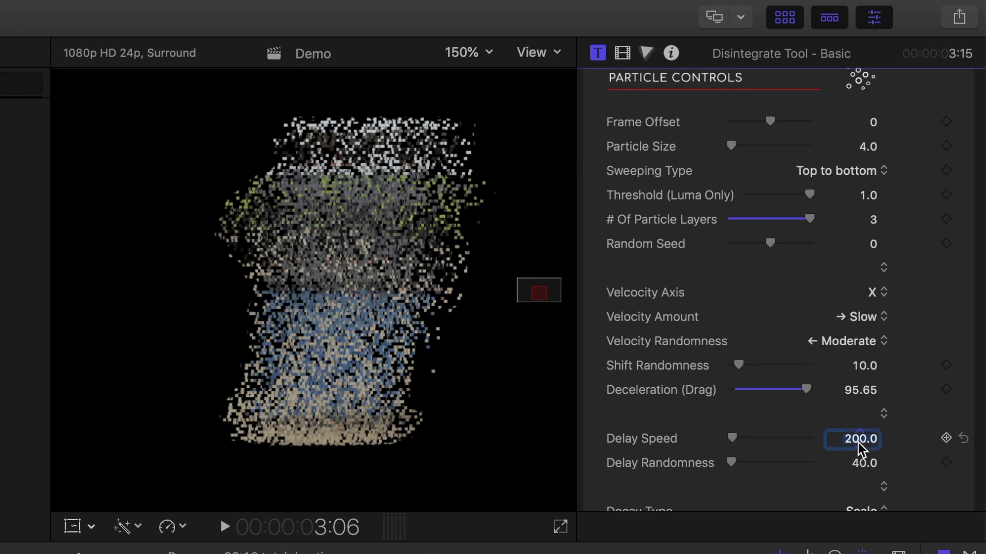
pyautogui.write('30')
pyautogui.press('Return')
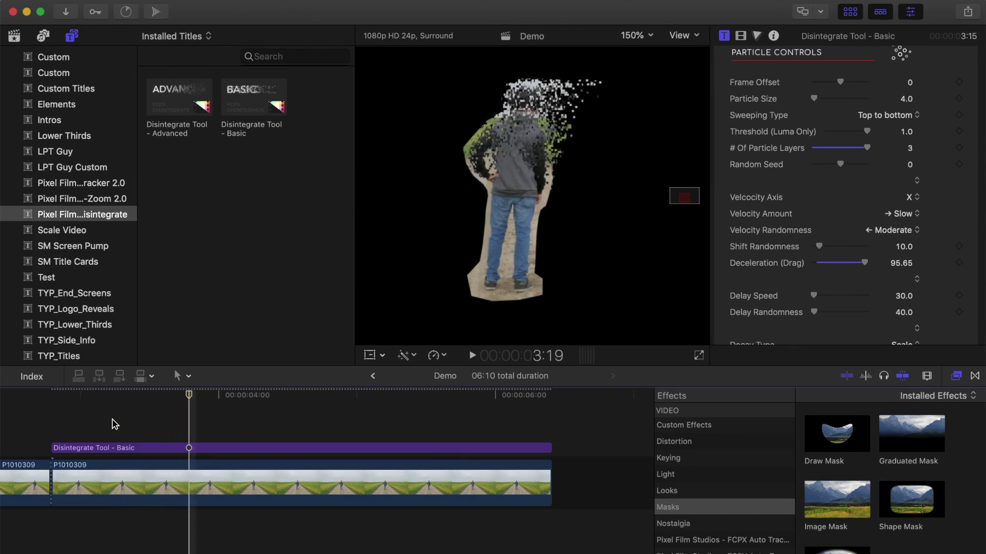
# - Examine the slower disintegration frame by frame between 3:19 and 4:02, returning to 3:19
pyautogui.press('Right')
pyautogui.press('Right')
pyautogui.press('Right')
pyautogui.press('Right')
pyautogui.press('Right')
pyautogui.press('Right')
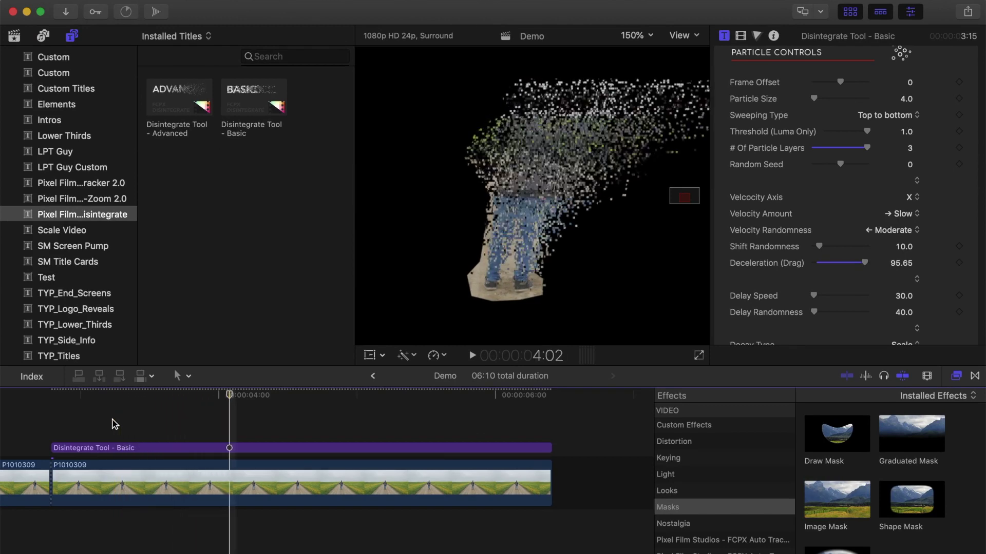
pyautogui.press('Left')
pyautogui.press('Left')
pyautogui.press('Left')
pyautogui.press('Left')
pyautogui.press('Left')
pyautogui.press('Left')
pyautogui.press('Left')
pyautogui.press('Left')
pyautogui.press('Left')
pyautogui.press('Left')
pyautogui.press('Left')
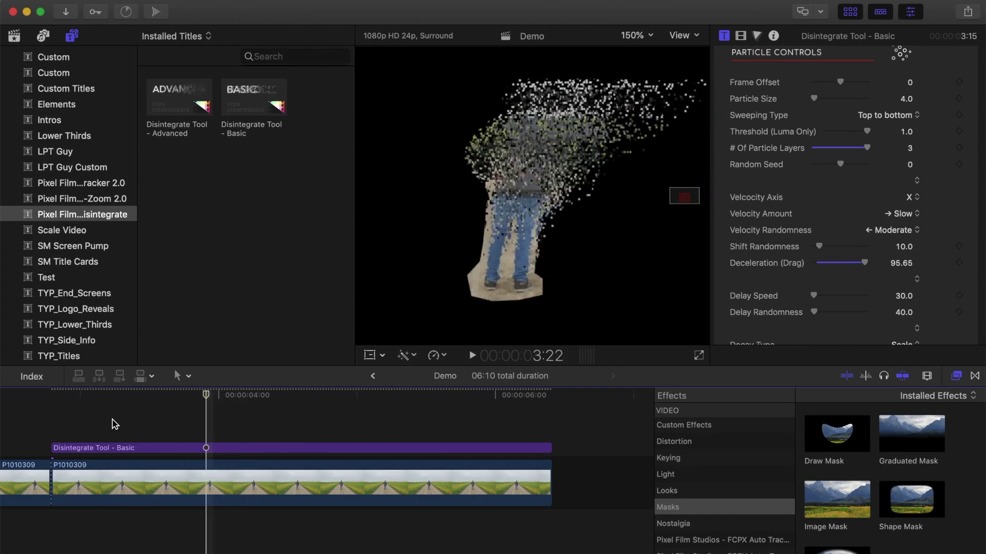
# - Set the particles' Decay Type to Scale & Opacity
pyautogui.scroll(-5, 725, 208)
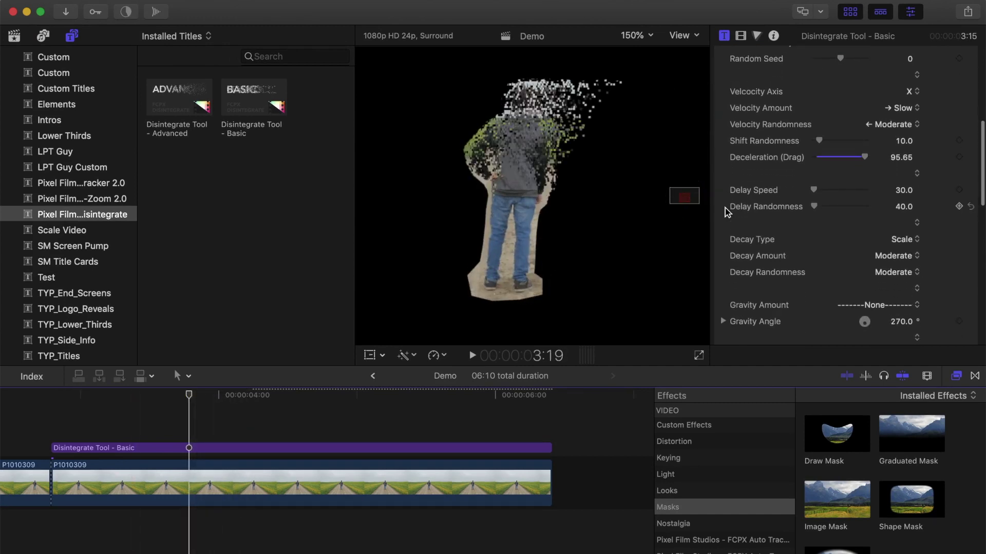
pyautogui.click(913, 239)
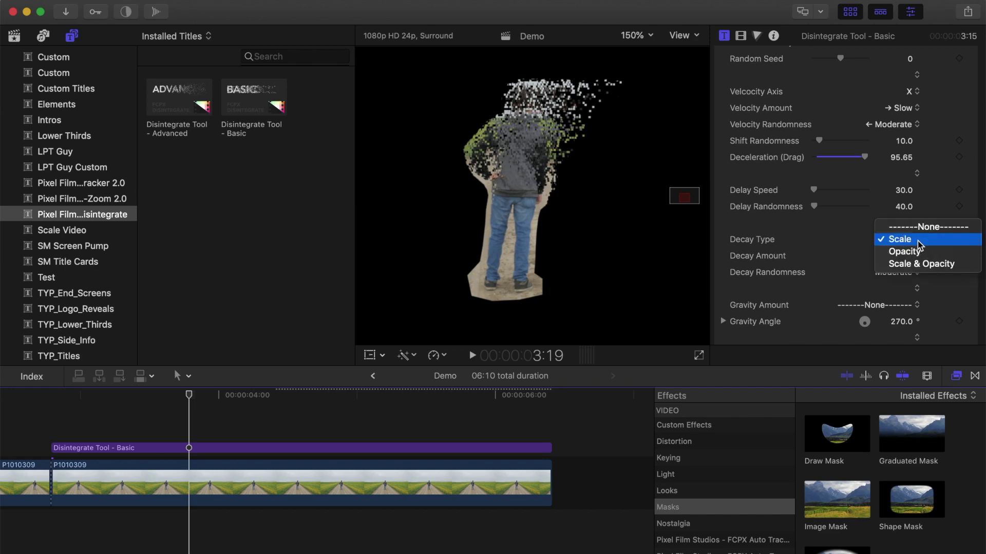
pyautogui.click(947, 266)
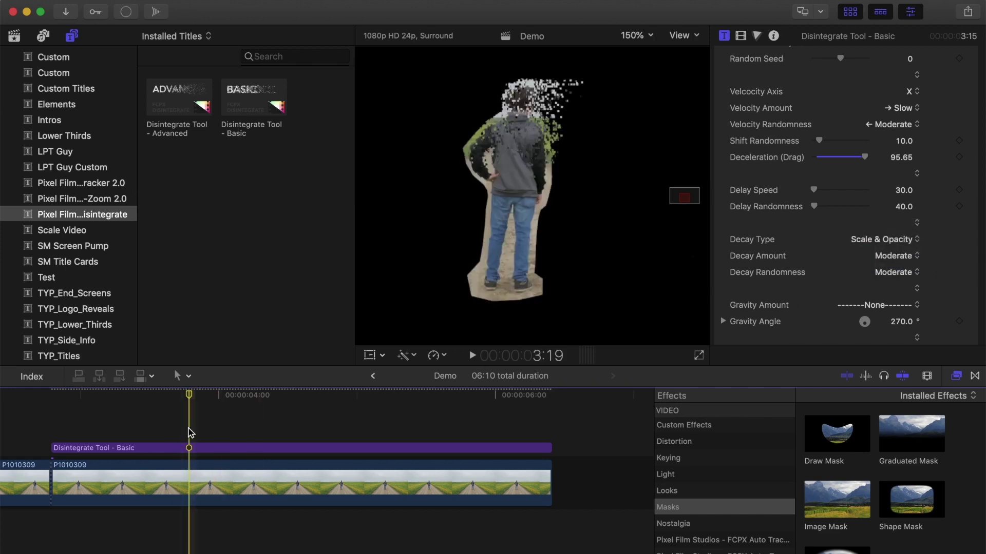
# - Play the effect from 3:19 to examine the particle decay, then go back to the frame at 4:04
pyautogui.press('space')
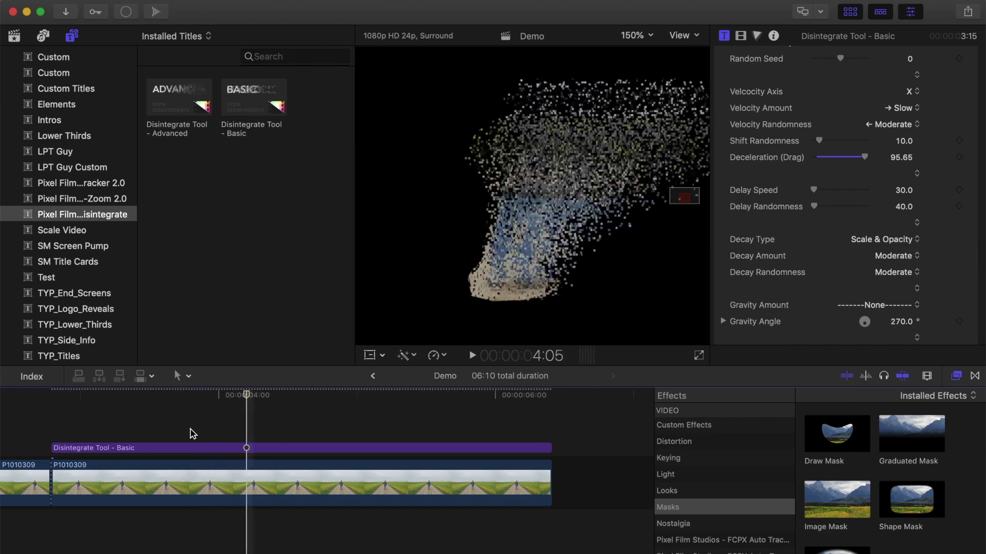
pyautogui.press('Left')
pyautogui.press('Left')
pyautogui.press('Left')
pyautogui.press('Left')
pyautogui.press('Left')
pyautogui.press('Left')
pyautogui.press('Left')
pyautogui.press('Left')
pyautogui.press('Left')
pyautogui.press('Left')
pyautogui.press('Left')
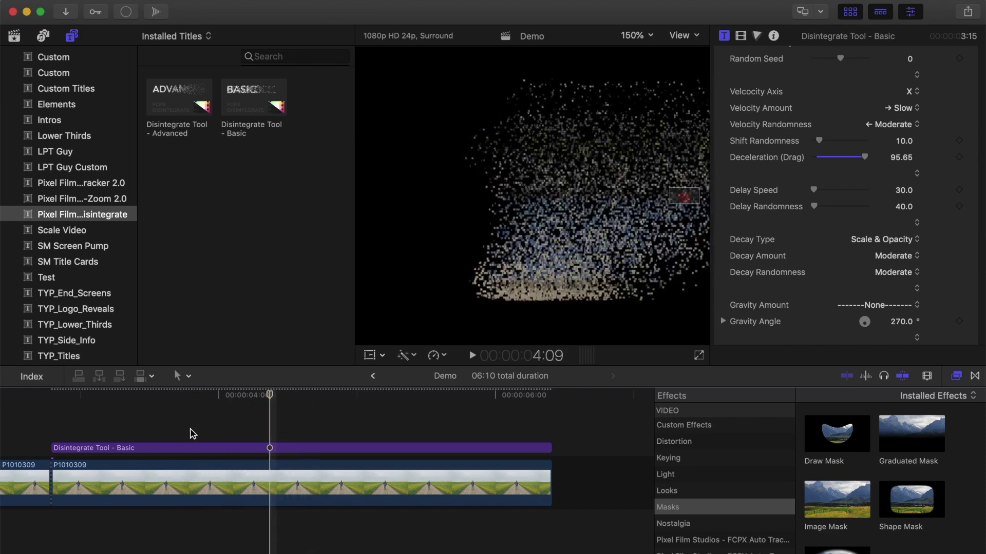
# - Set Gravity Amount to the upward Heavy option
pyautogui.scroll(-3, 768, 237)
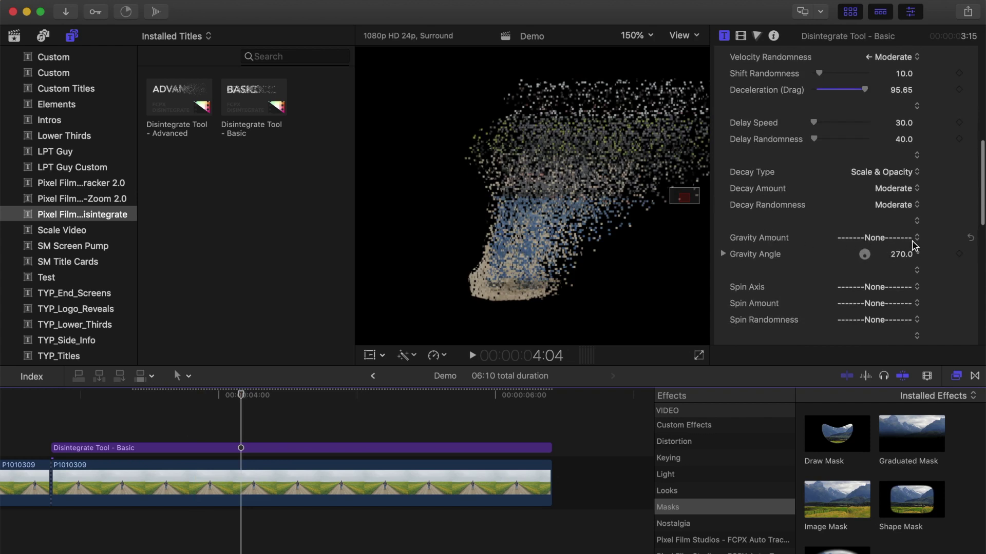
pyautogui.click(917, 239)
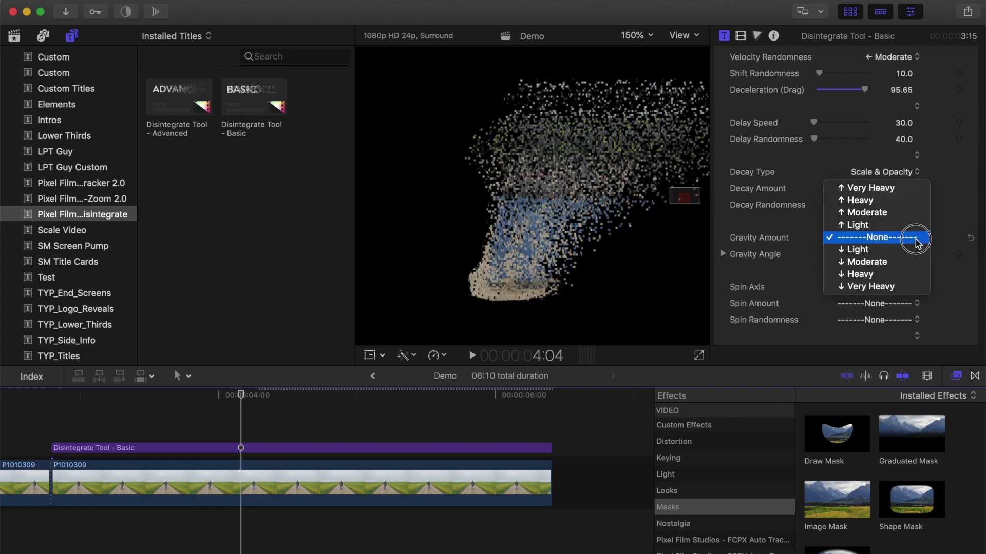
pyautogui.click(912, 205)
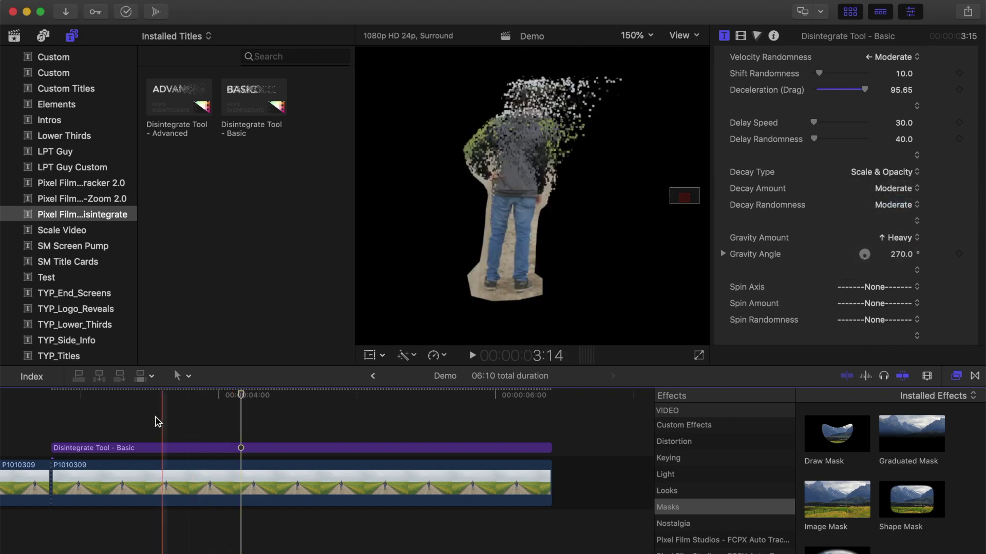
# - Play the effect to examine the upward gravity, return to 3:23, and show the spin and turbulence settings
pyautogui.press('space')
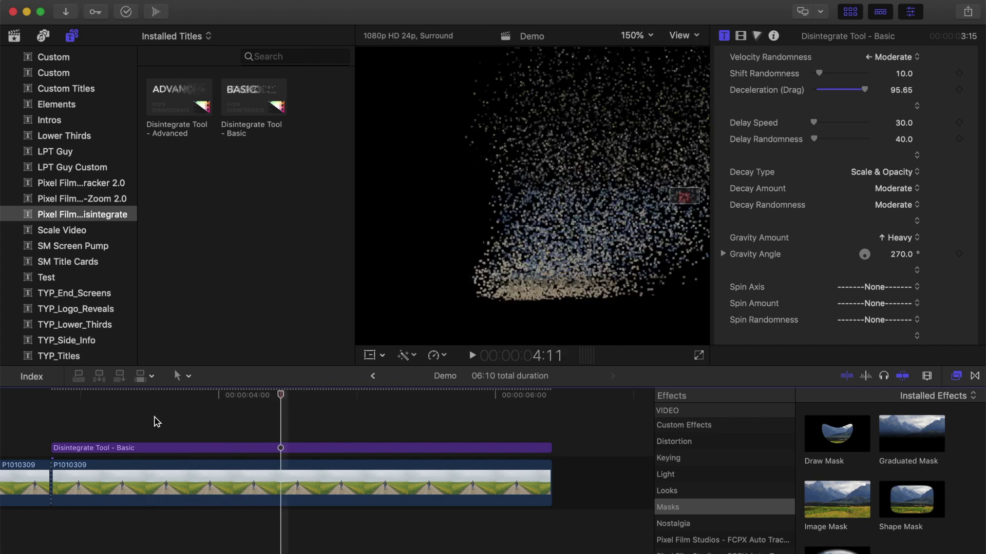
pyautogui.press('Left')
pyautogui.press('Left')
pyautogui.press('Left')
pyautogui.press('Left')
pyautogui.press('Left')
pyautogui.press('Left')
pyautogui.press('Left')
pyautogui.press('Left')
pyautogui.press('Left')
pyautogui.press('Left')
pyautogui.press('Left')
pyautogui.press('Left')
pyautogui.press('Left')
pyautogui.press('Left')
pyautogui.press('Left')
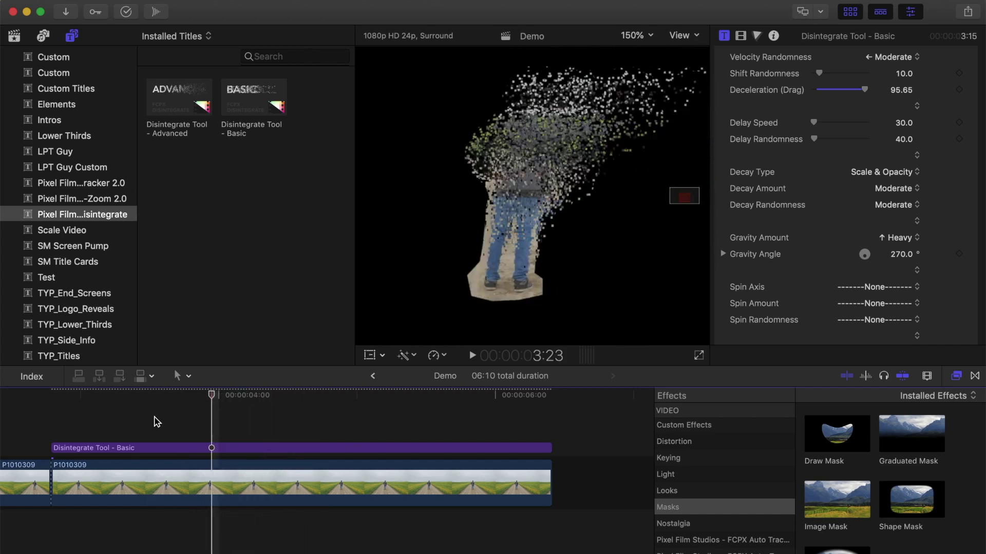
pyautogui.scroll(-5, 829, 255)
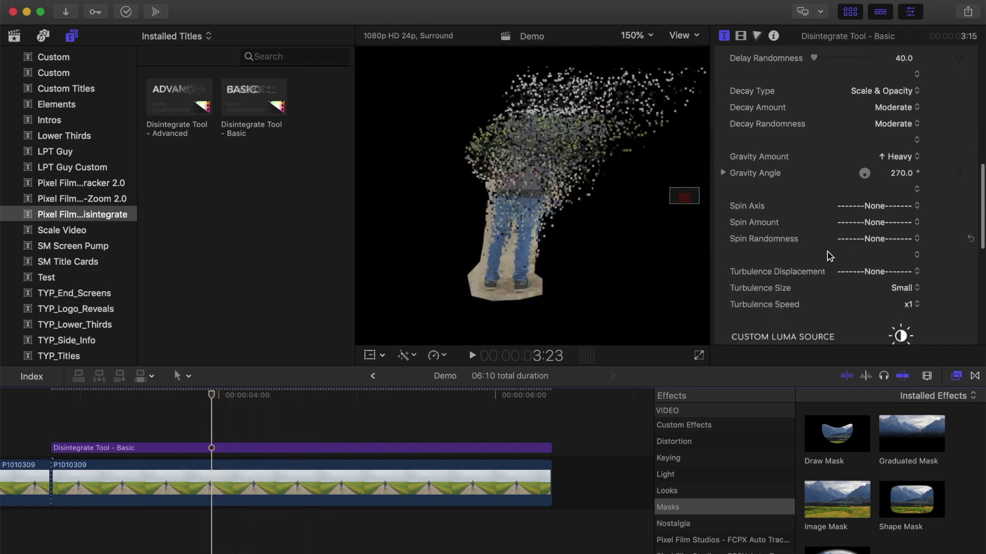
# - Set the particles' Turbulence Displacement to Moderate
pyautogui.click(916, 230)
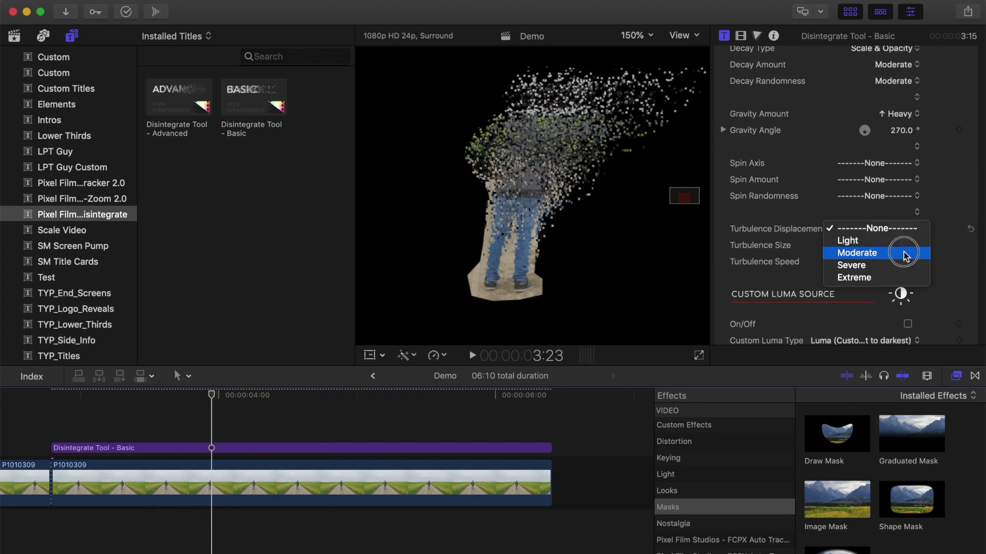
pyautogui.click(904, 254)
# - Play the effect from the title's start with the whole frame fitted in the viewer to examine the turbulence
pyautogui.press('space')
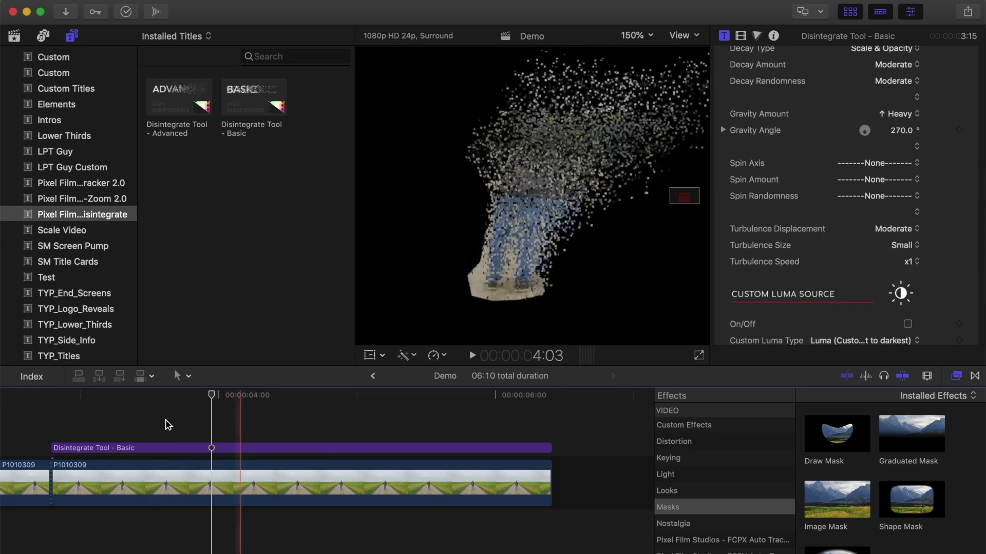
pyautogui.click(55, 416)
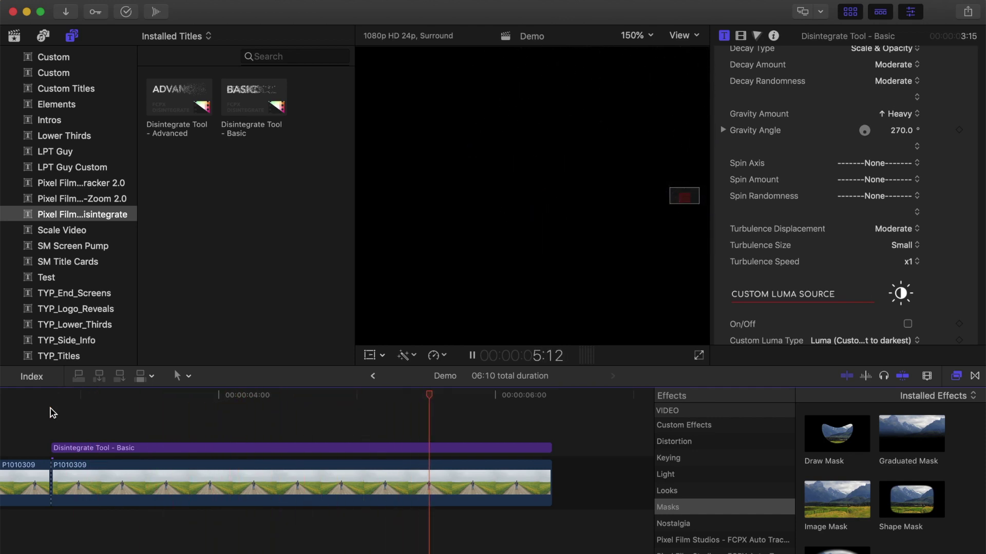
pyautogui.press('space')
pyautogui.hotkey('shift', 'z')
pyautogui.press('space')
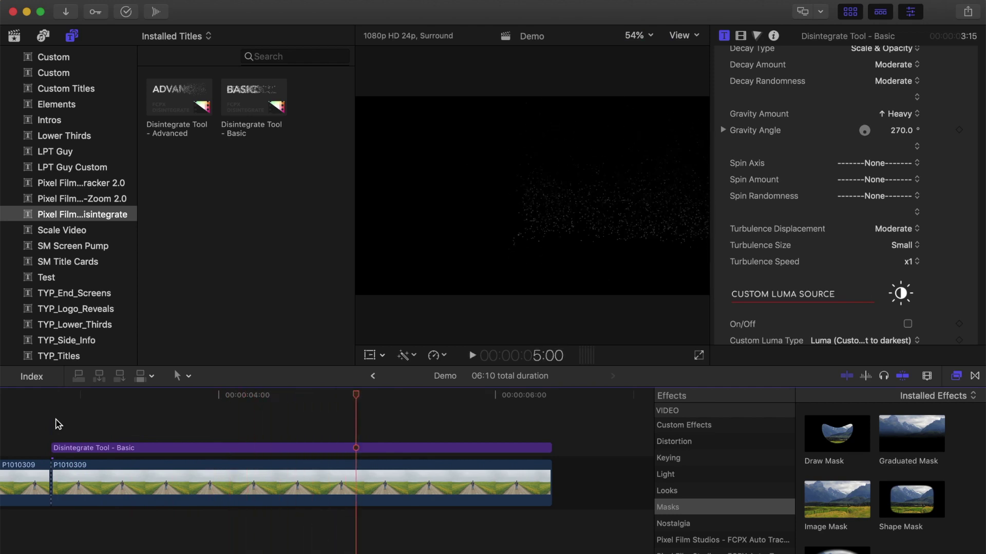
pyautogui.press('space')
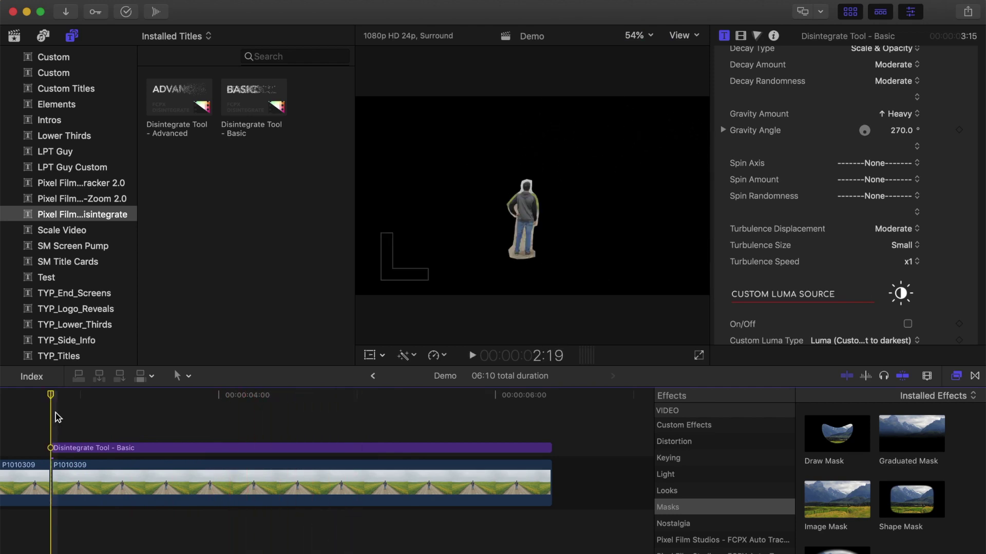
# - Connect the empty-road range at the start of source clip P1010309 beneath the masked clip at 2:19 as a background plate
pyautogui.click(14, 35)
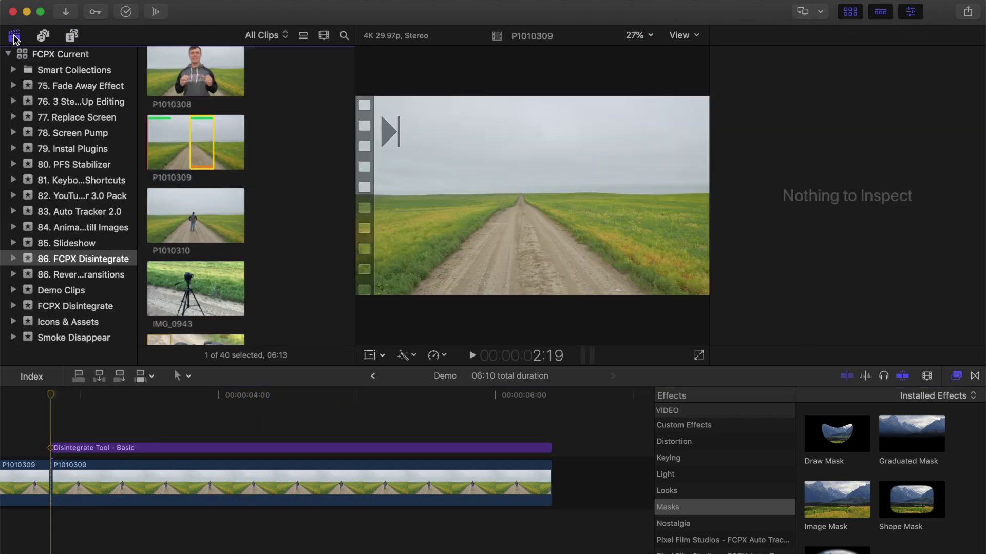
pyautogui.click(162, 123)
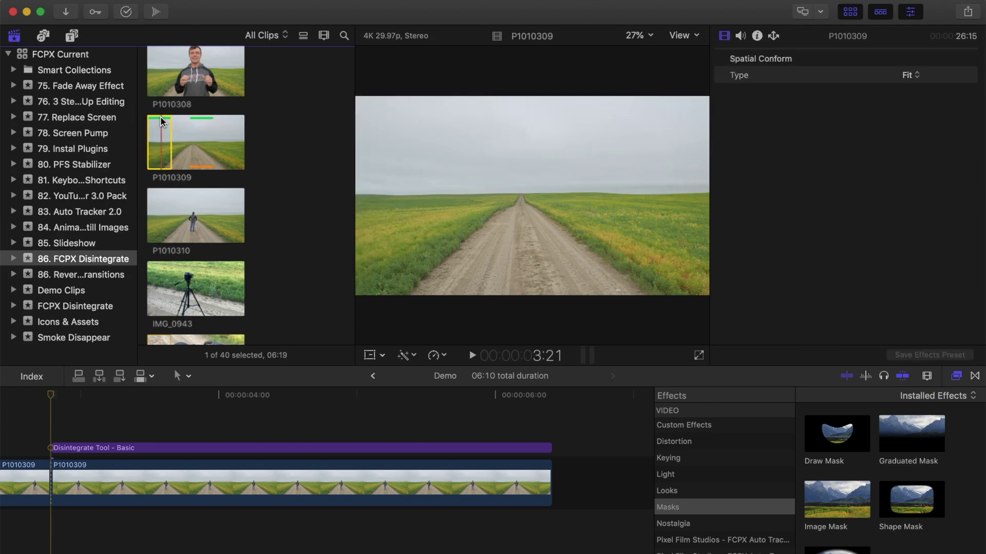
pyautogui.moveTo(163, 123); pyautogui.dragTo(51, 528)
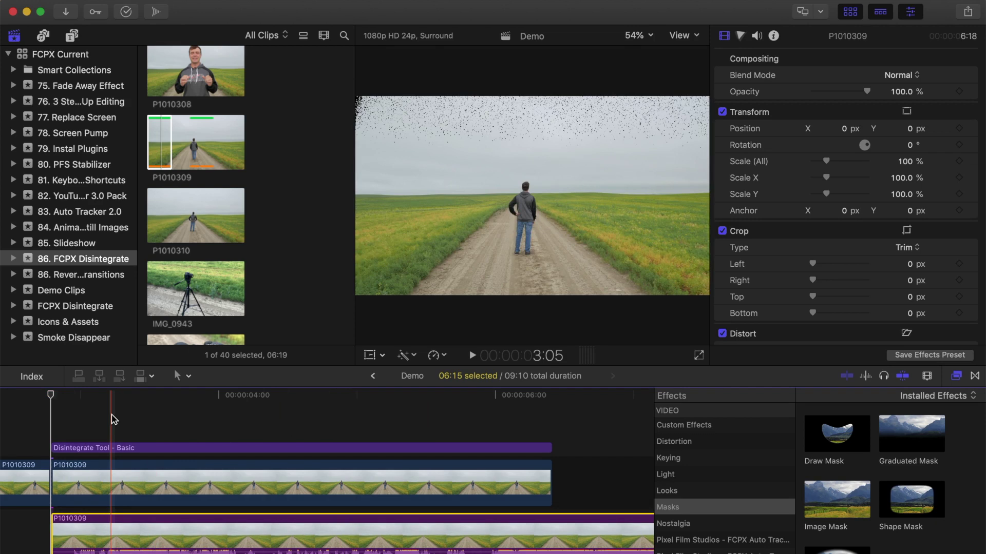
# - Combine the masked clip and its Disintegrate Tool - Basic title into a compound clip named Demo Clip in the 86. FCPX Disintegrate event
pyautogui.click(110, 478)
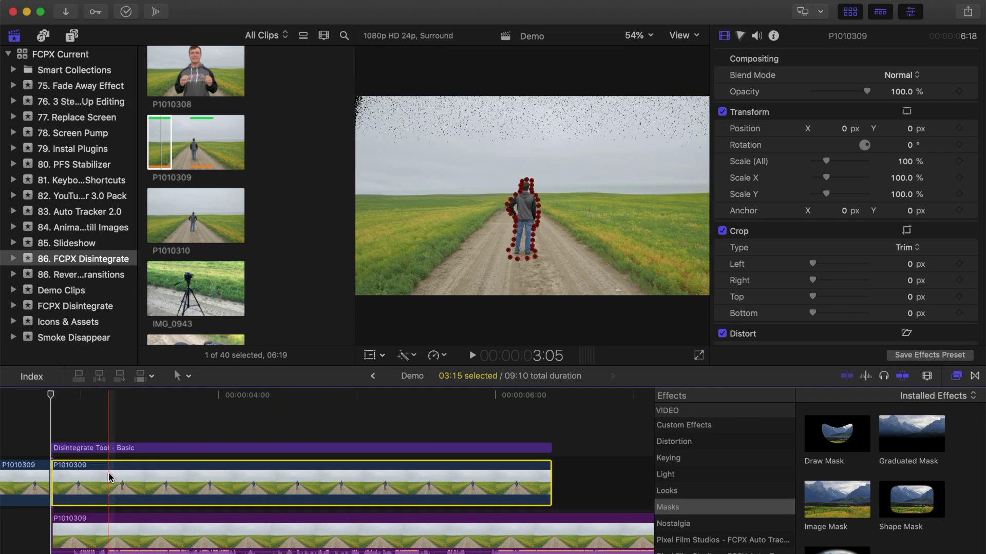
pyautogui.click(111, 448)
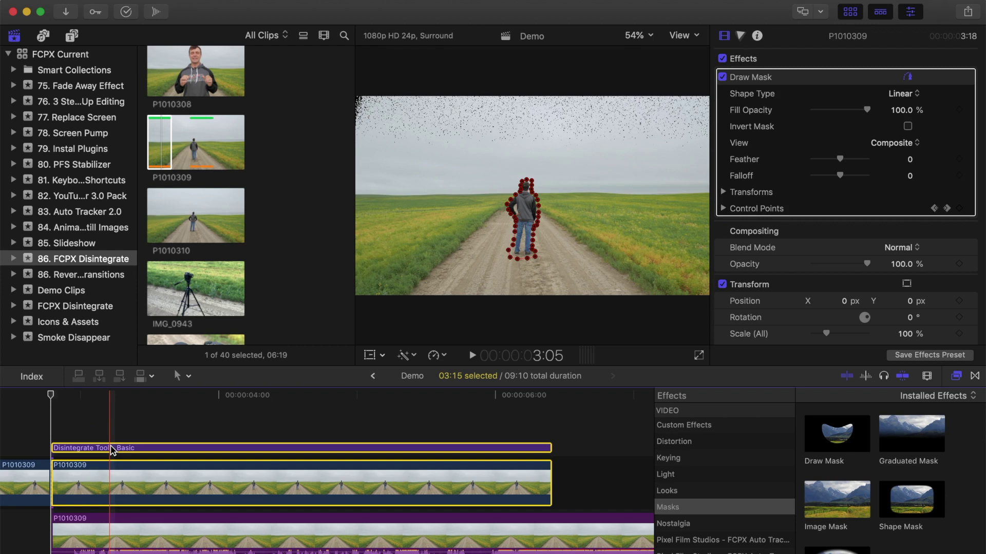
pyautogui.keyDown('super'); pyautogui.click(113, 450); pyautogui.keyUp('super')
pyautogui.hotkey('alt', 'g')
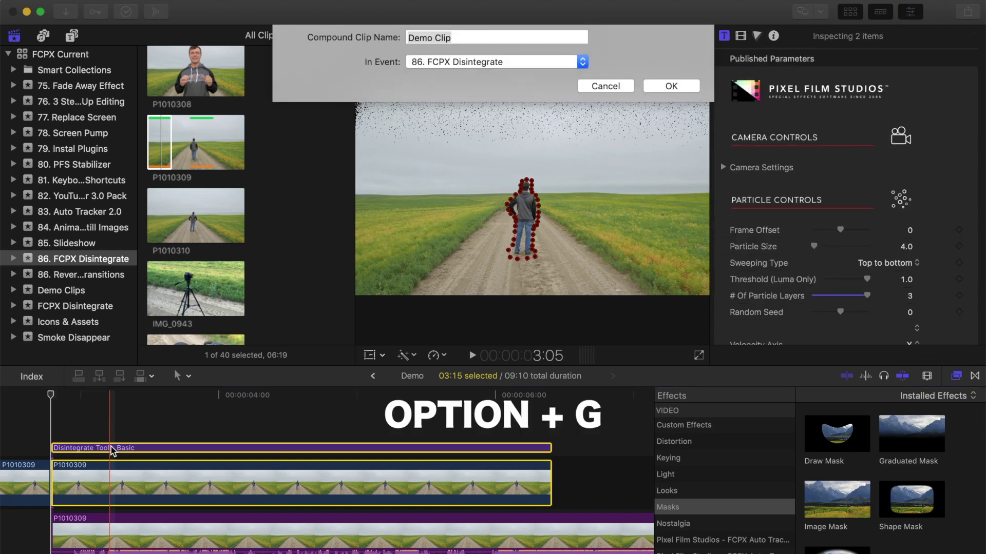
pyautogui.press('Return')
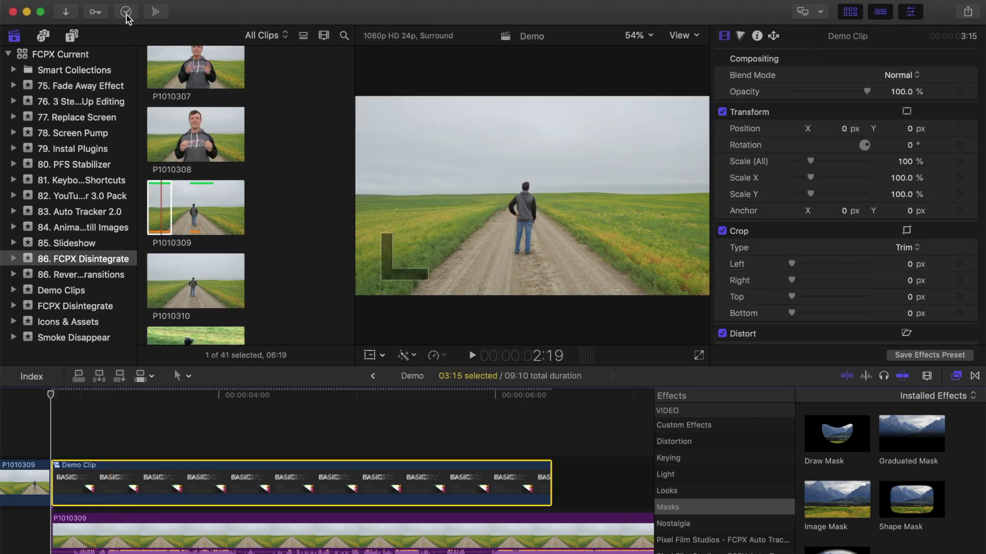
# - Check the background rendering progress and play the composited disintegration from 2:19, including at full screen
pyautogui.click(126, 12)
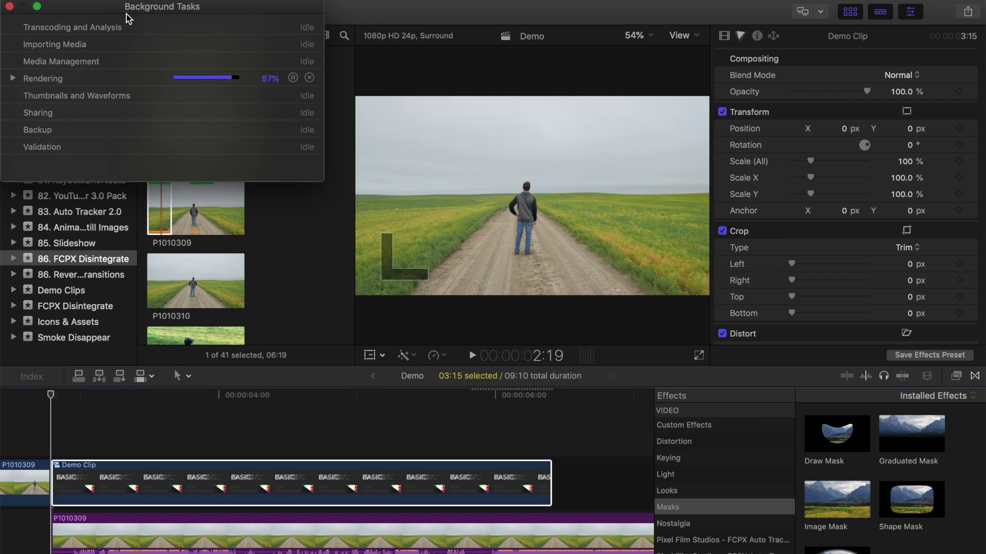
pyautogui.click(10, 10)
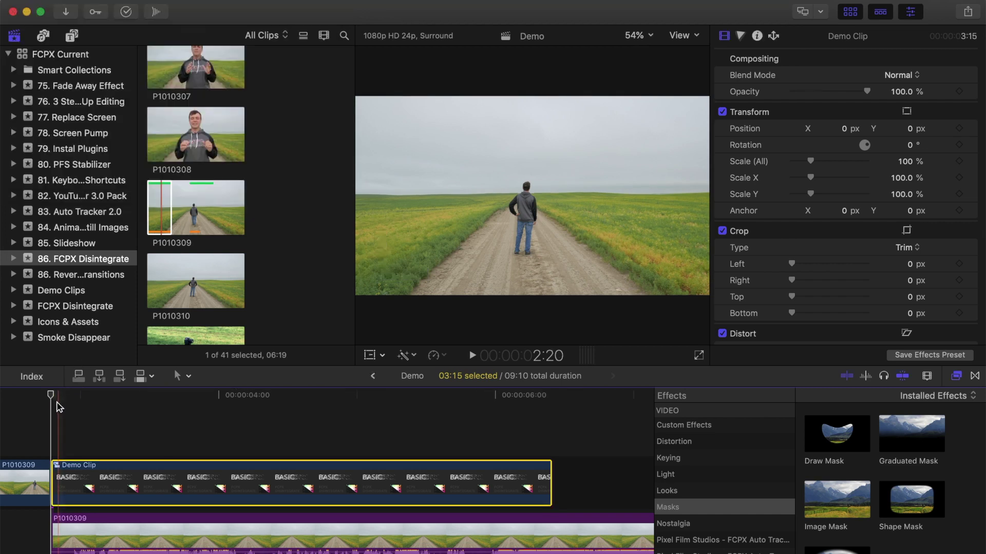
pyautogui.press('space')
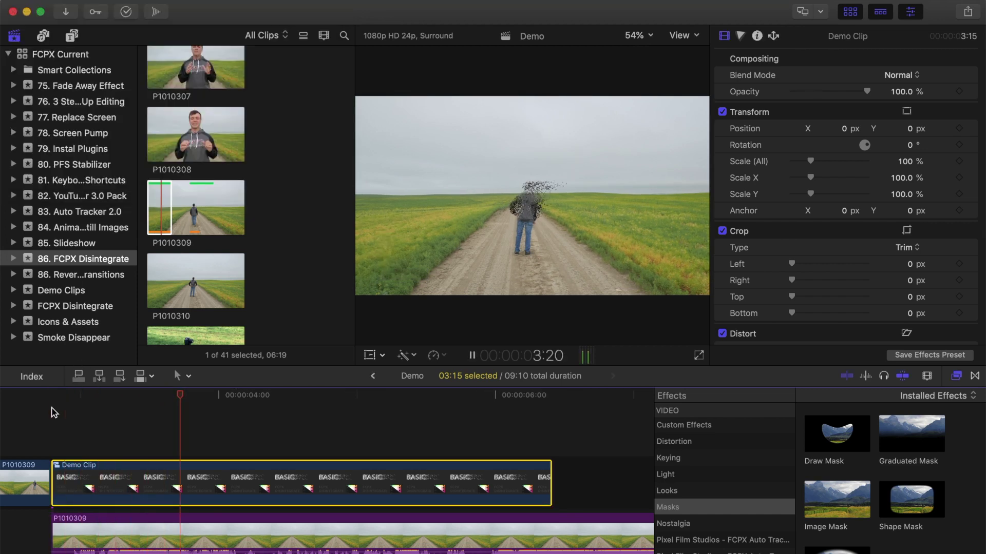
pyautogui.press('space')
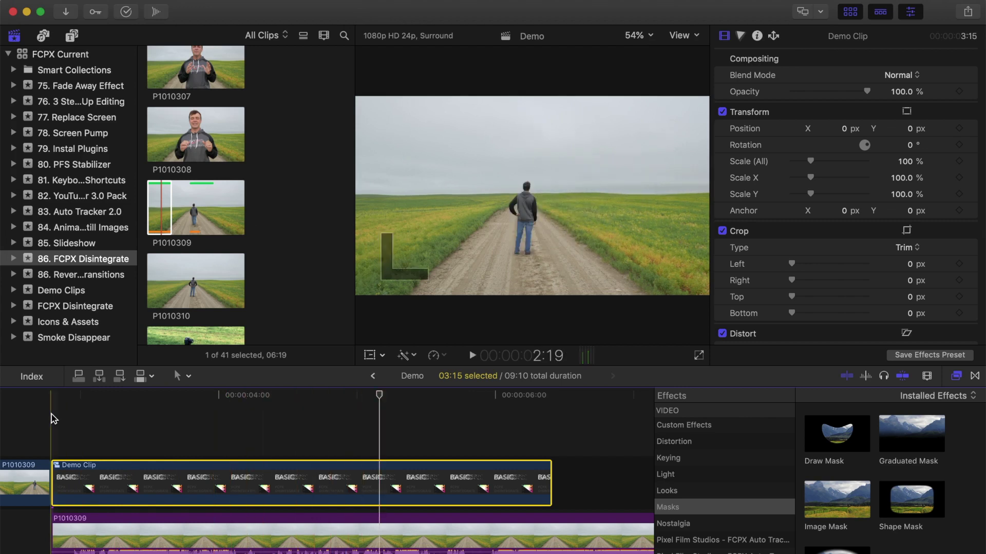
pyautogui.press('super+shift+f')
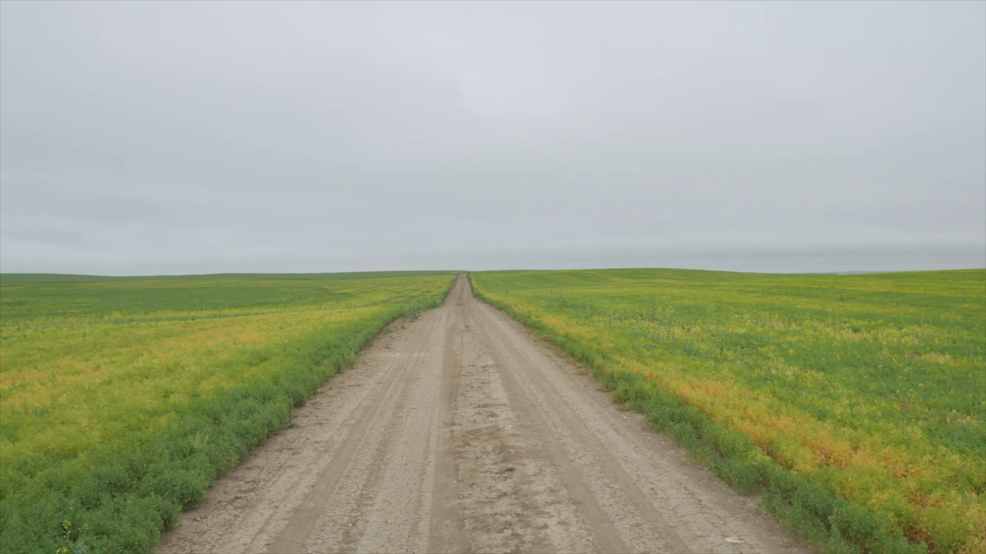
pyautogui.press('Escape')
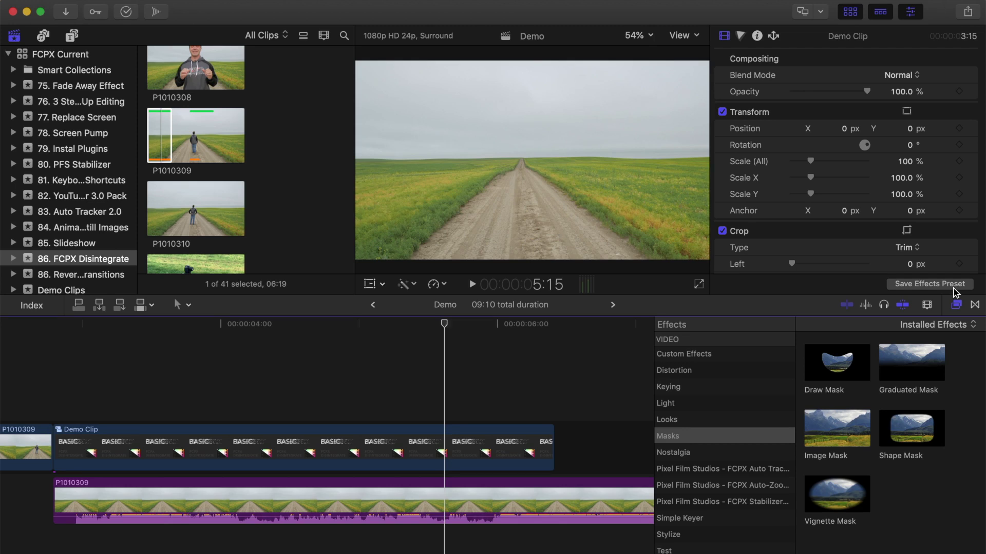
# - Show the installed transitions in the Pixel Film Studios FCPX Disintegrate category
pyautogui.click(975, 305)
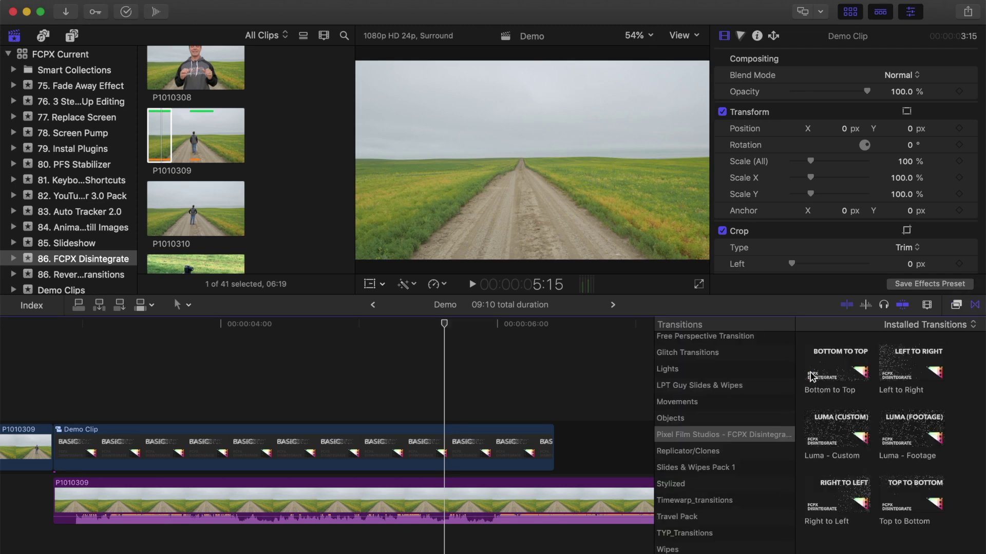